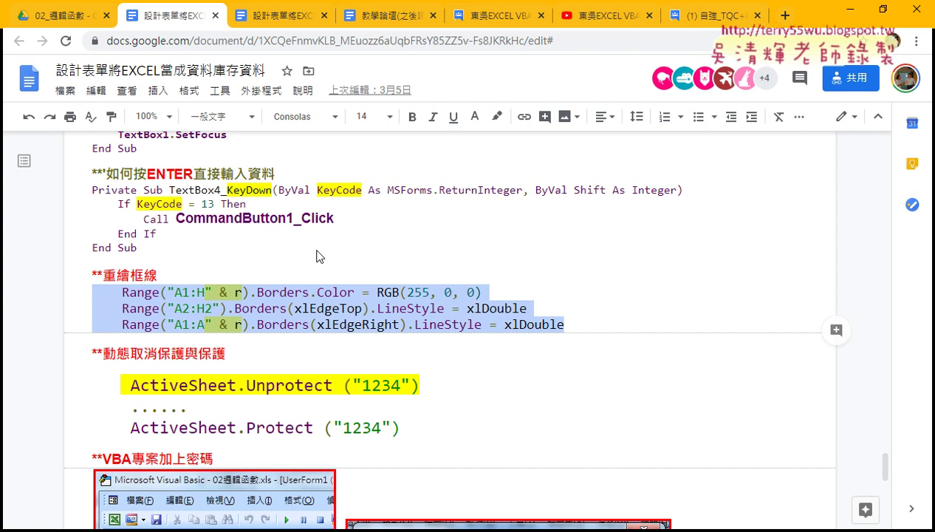
Minimize the Google Docs VBA notes so the Excel workbook 02邏輯函數 shows
{"action": "left_click", "coordinate": [317, 259]}
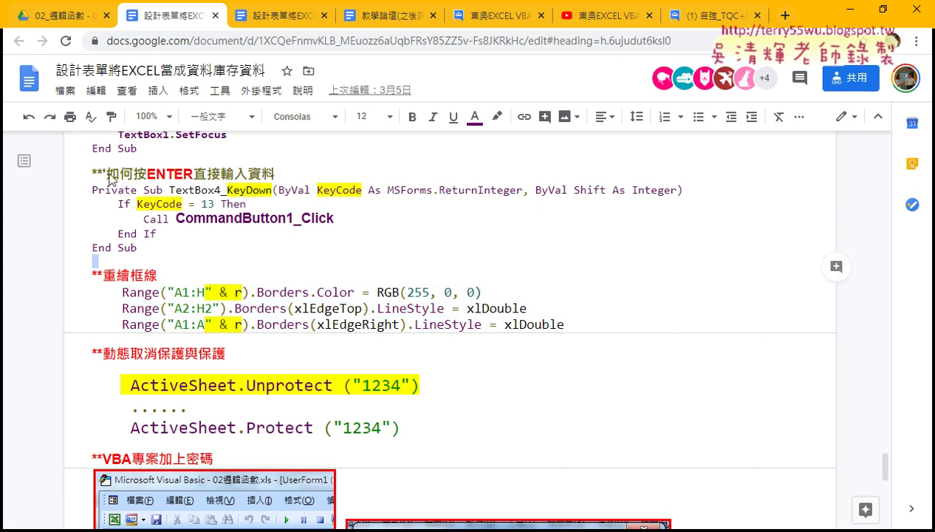
{"action": "left_click_drag", "start_coordinate": [107, 174], "coordinate": [274, 173]}
{"action": "left_click", "coordinate": [846, 16]}
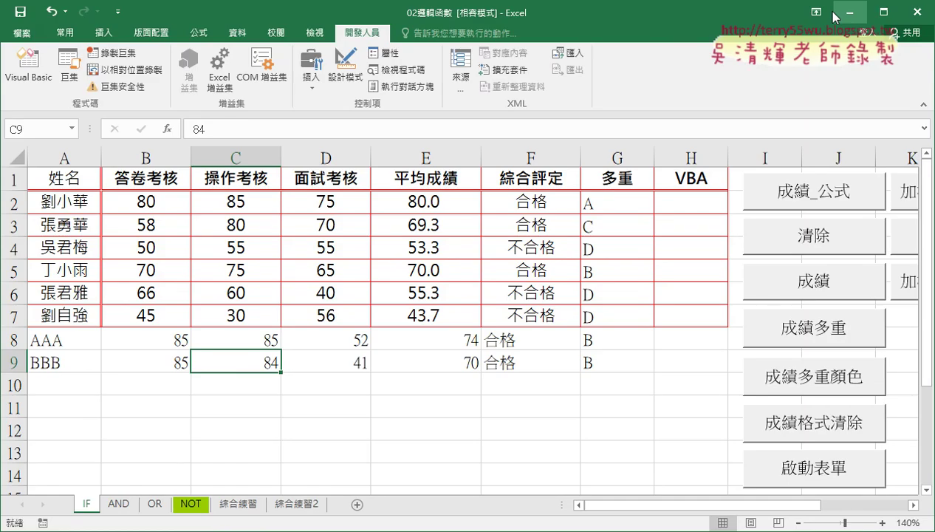
Launch the 成績系統 form and enter name CCC with scores 52 and 130
{"action": "left_click", "coordinate": [820, 464]}
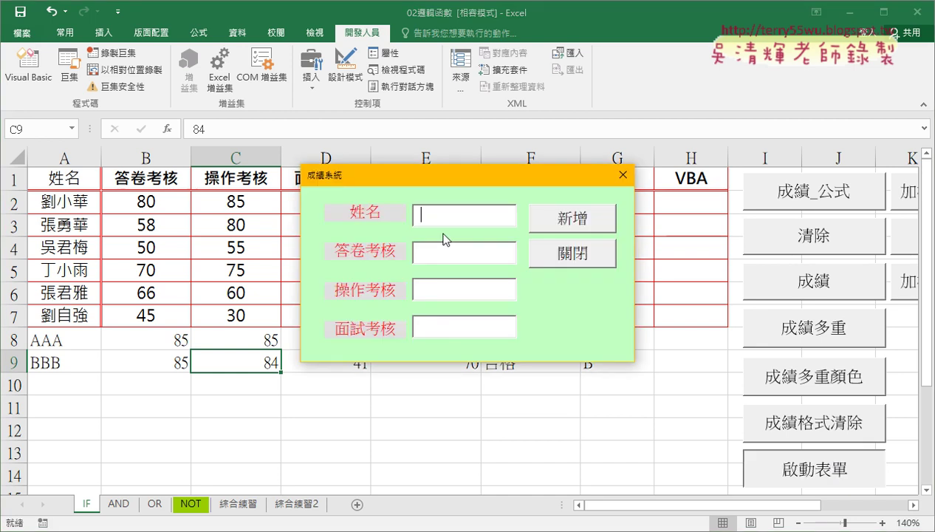
{"action": "type", "text": "CCC"}
{"action": "key", "text": "Tab"}
{"action": "type", "text": "5"}
{"action": "type", "text": "2"}
{"action": "key", "text": "Tab"}
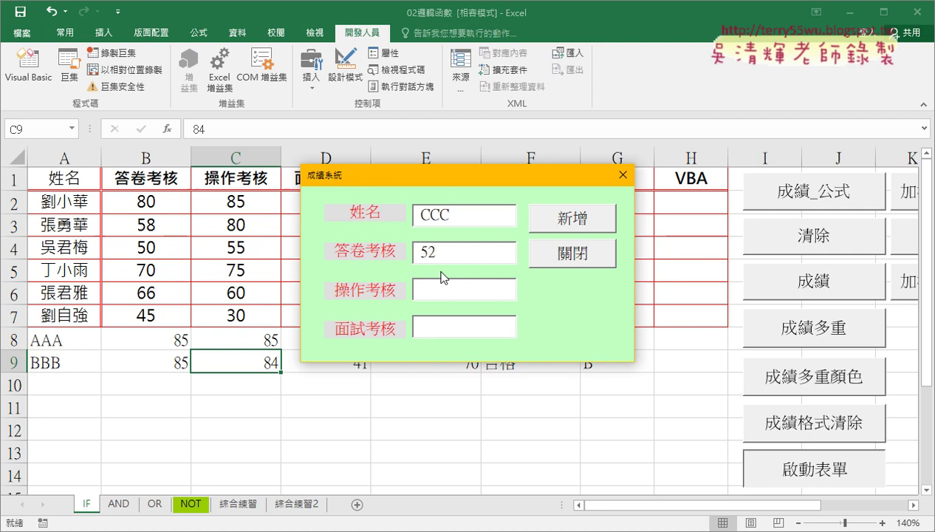
{"action": "type", "text": "130"}
{"action": "key", "text": "Tab"}
Enter -96 as the 面試考核 score and drag the form aside
{"action": "type", "text": "-"}
{"action": "type", "text": "96"}
{"action": "key", "text": "Tab"}
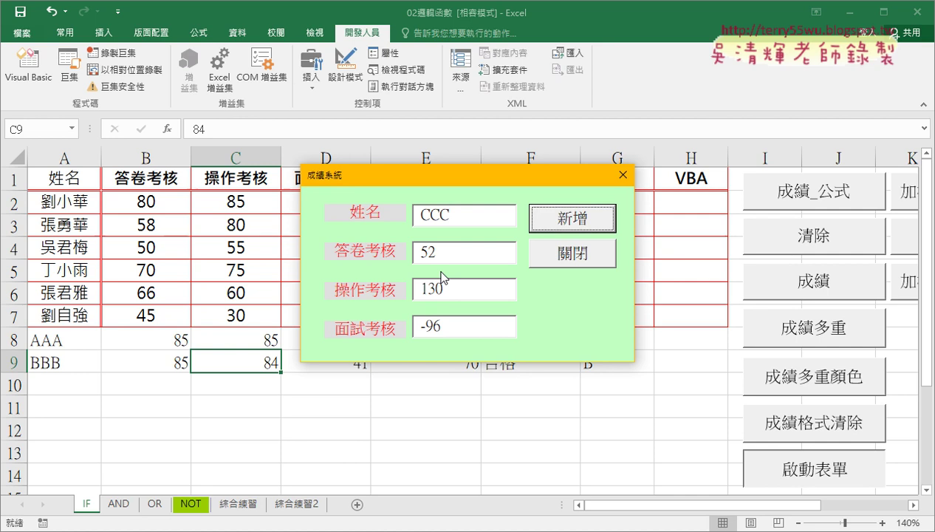
{"action": "left_click", "coordinate": [456, 326]}
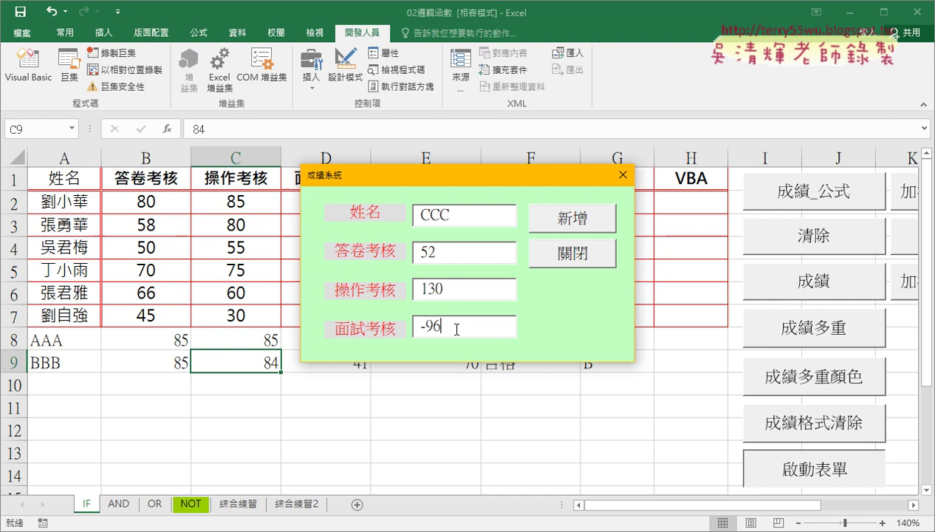
{"action": "key", "text": "Tab"}
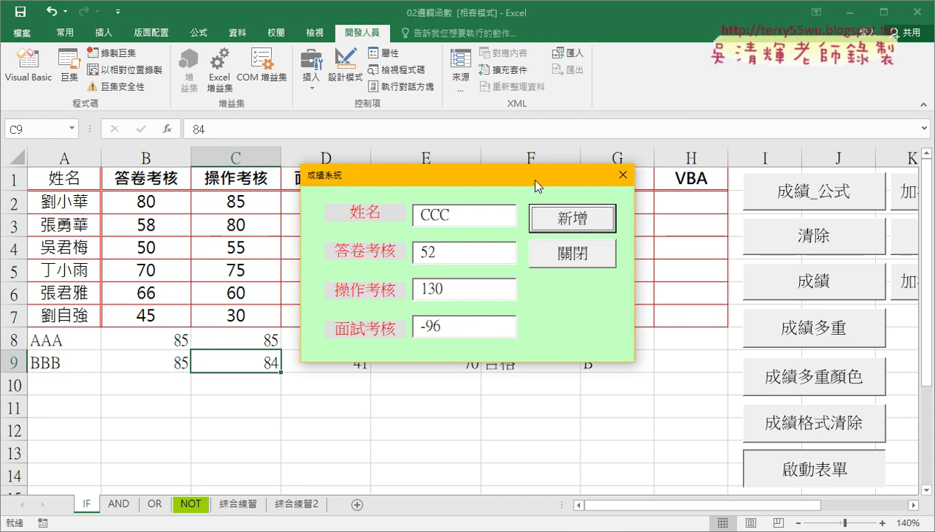
{"action": "left_click_drag", "start_coordinate": [533, 184], "coordinate": [737, 93]}
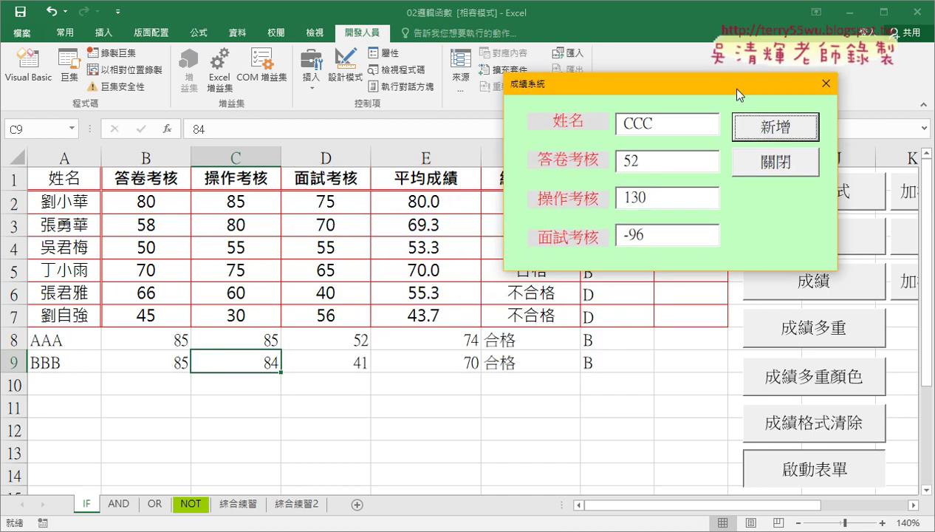
Try adding CCC, dismiss the out-of-range warning, and retype the score as 99
{"action": "left_click", "coordinate": [768, 129]}
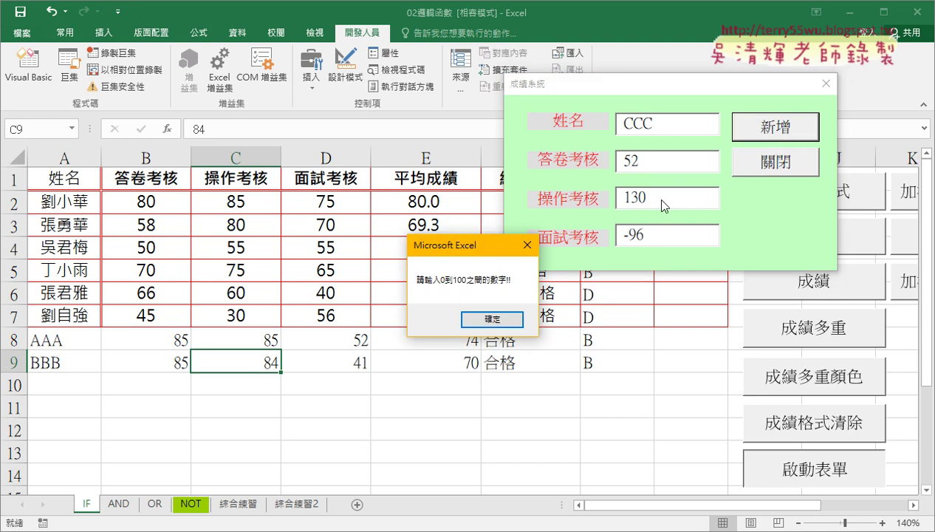
{"action": "left_click", "coordinate": [500, 319]}
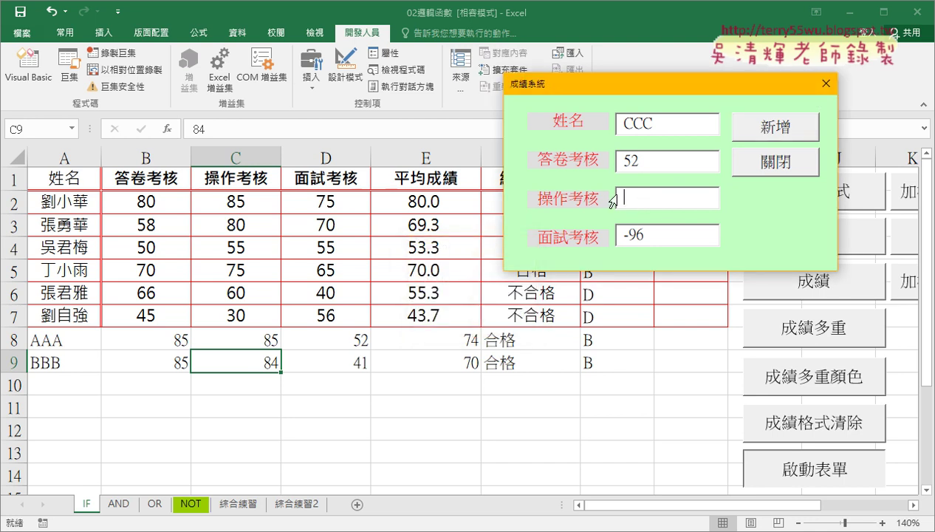
{"action": "type", "text": "99"}
Correct the remaining out-of-range score to 52 and add CCC as row 10
{"action": "left_click", "coordinate": [773, 127]}
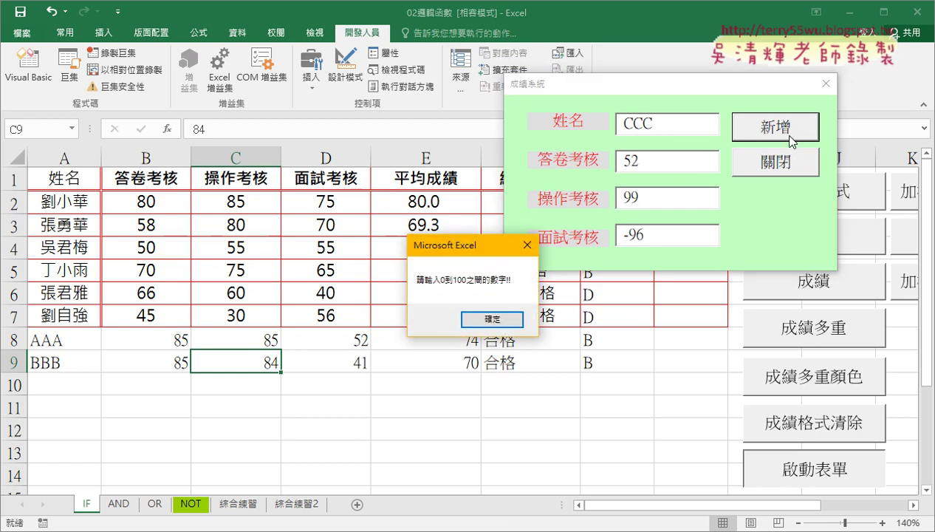
{"action": "left_click", "coordinate": [478, 318]}
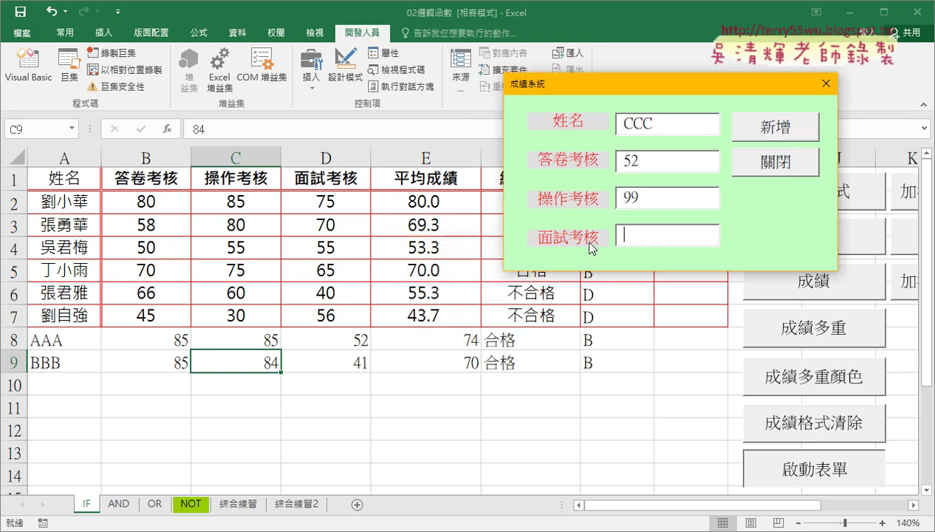
{"action": "type", "text": "52"}
{"action": "key", "text": "Tab"}
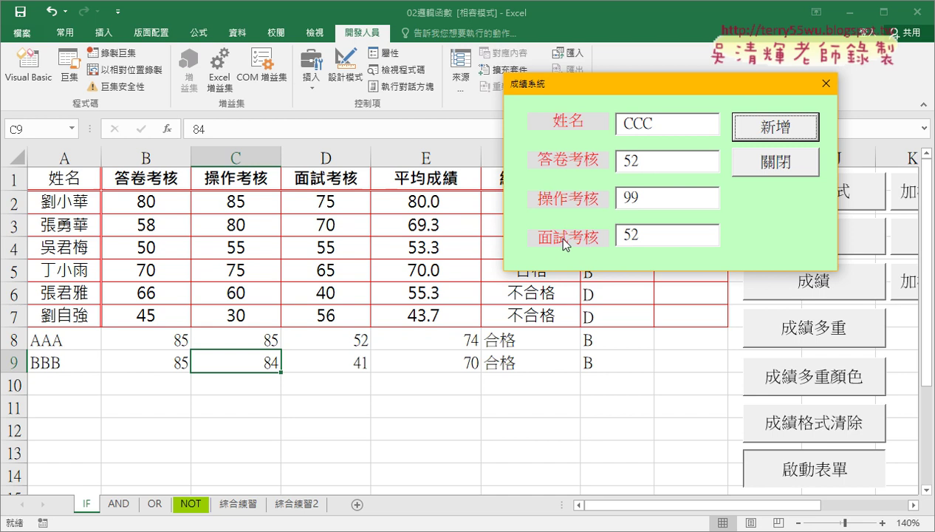
{"action": "left_click", "coordinate": [661, 236]}
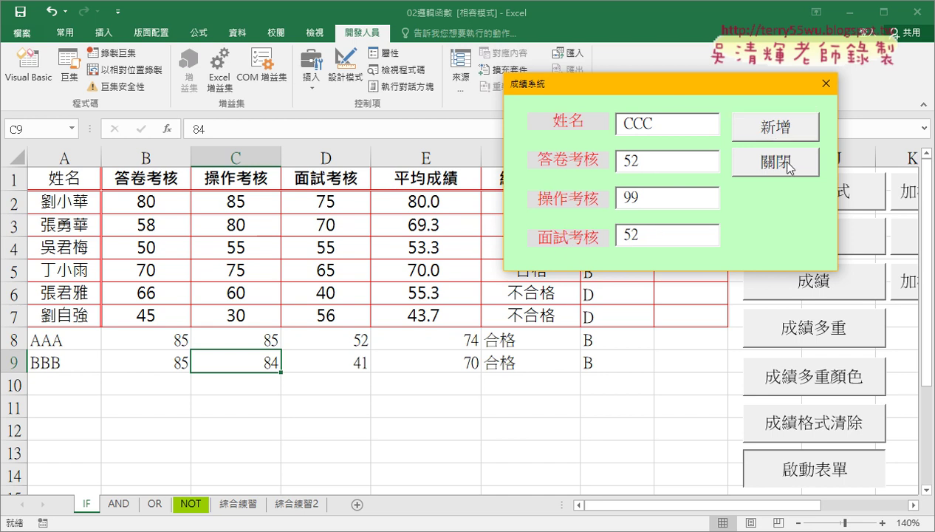
{"action": "left_click", "coordinate": [770, 130]}
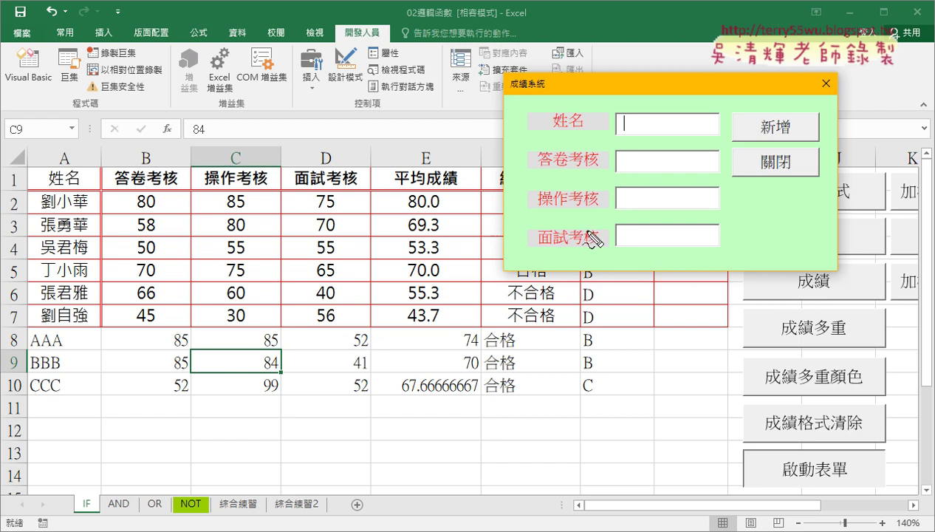
Mark up the 面試考核 box and 新增 button with pen ink, clear it, and close the form
{"action": "mouse_move", "coordinate": [523, 223]}
{"action": "left_mouse_down"}
{"action": "mouse_move", "coordinate": [727, 223]}
{"action": "mouse_move", "coordinate": [724, 249]}
{"action": "left_mouse_up"}
{"action": "left_click_drag", "start_coordinate": [526, 249], "coordinate": [725, 250]}
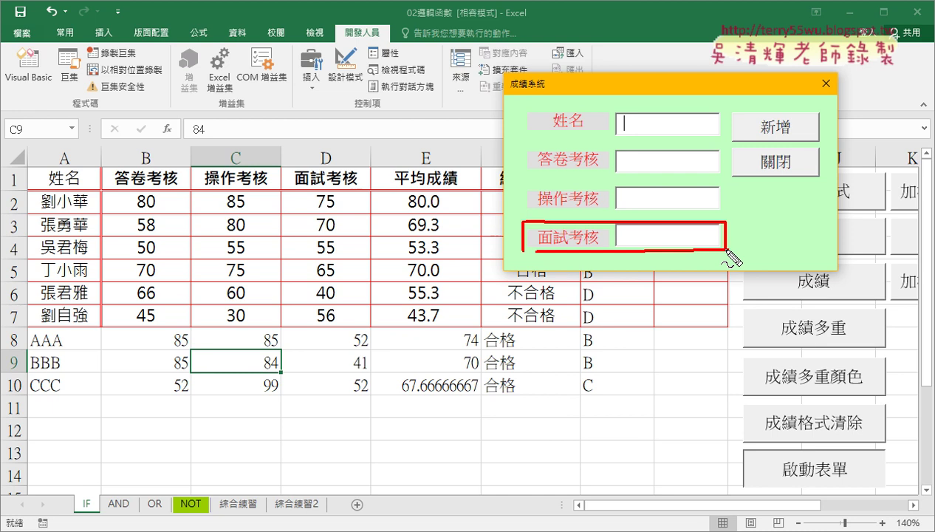
{"action": "left_click_drag", "start_coordinate": [626, 228], "coordinate": [627, 251]}
{"action": "mouse_move", "coordinate": [683, 238]}
{"action": "left_mouse_down"}
{"action": "mouse_move", "coordinate": [761, 153]}
{"action": "mouse_move", "coordinate": [779, 155]}
{"action": "left_mouse_up"}
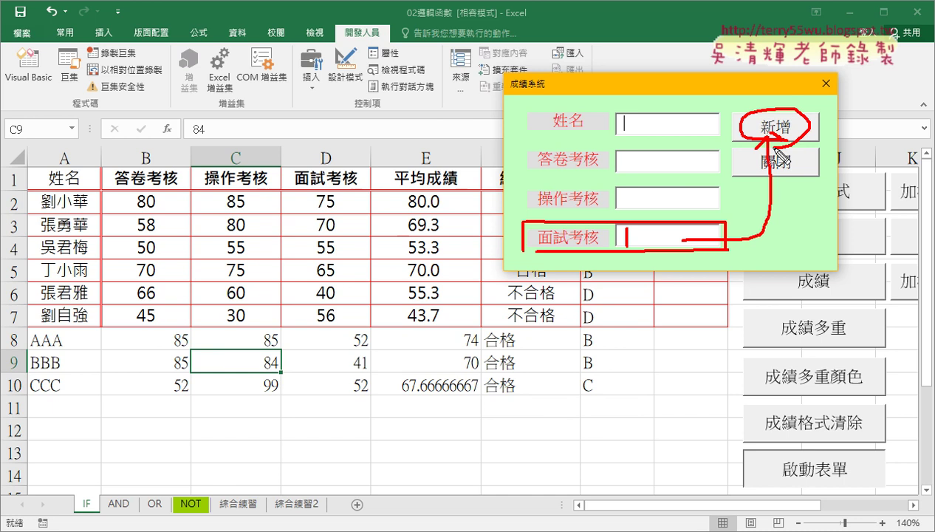
{"action": "key", "text": "Escape"}
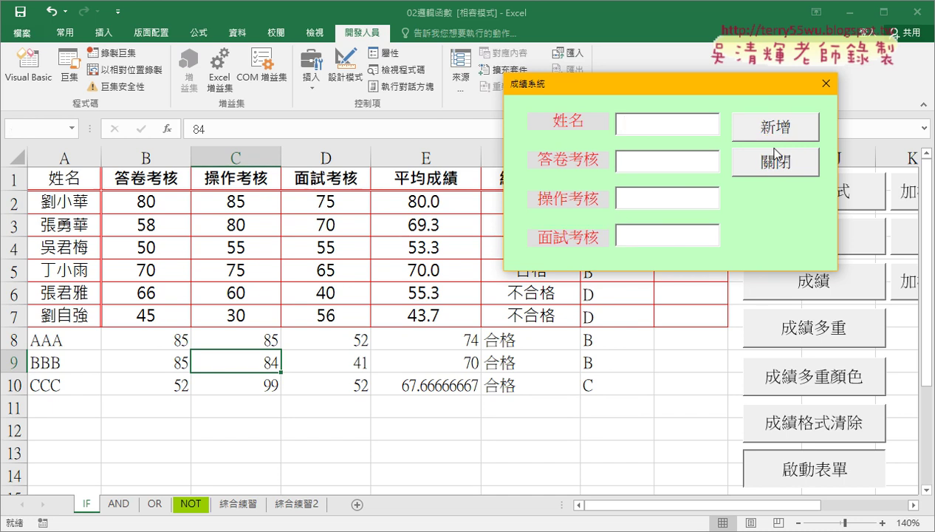
{"action": "left_click", "coordinate": [825, 84]}
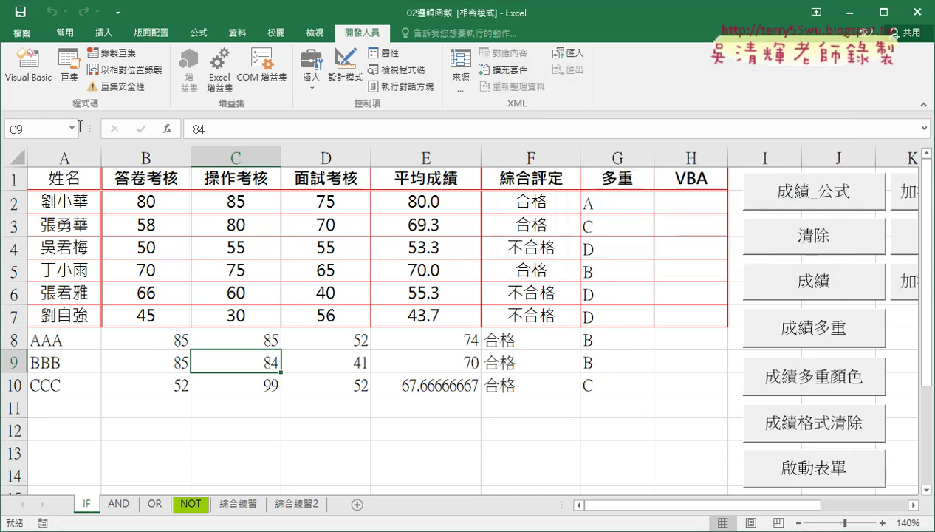
Open TextBox4's code from the UserForm1 designer and drop down its event list
{"action": "left_click", "coordinate": [28, 66]}
{"action": "left_click", "coordinate": [446, 218]}
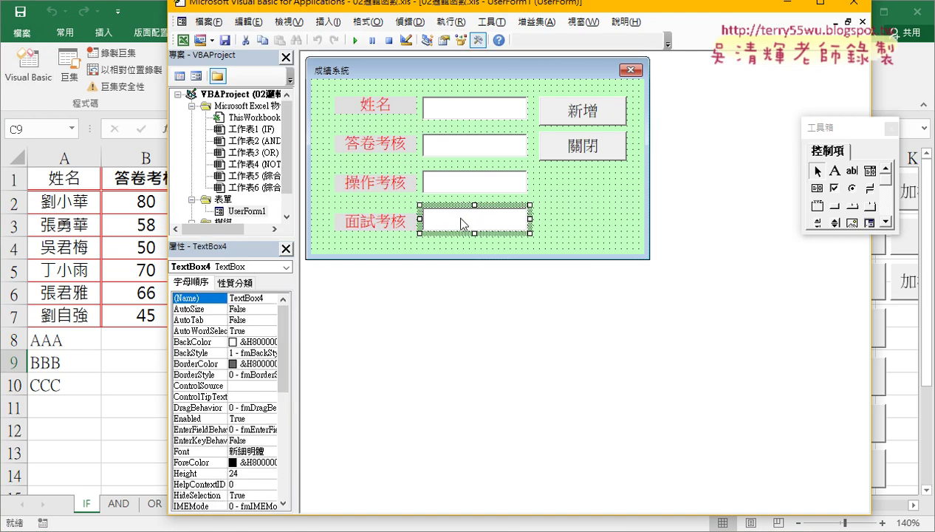
{"action": "double_click", "coordinate": [461, 222]}
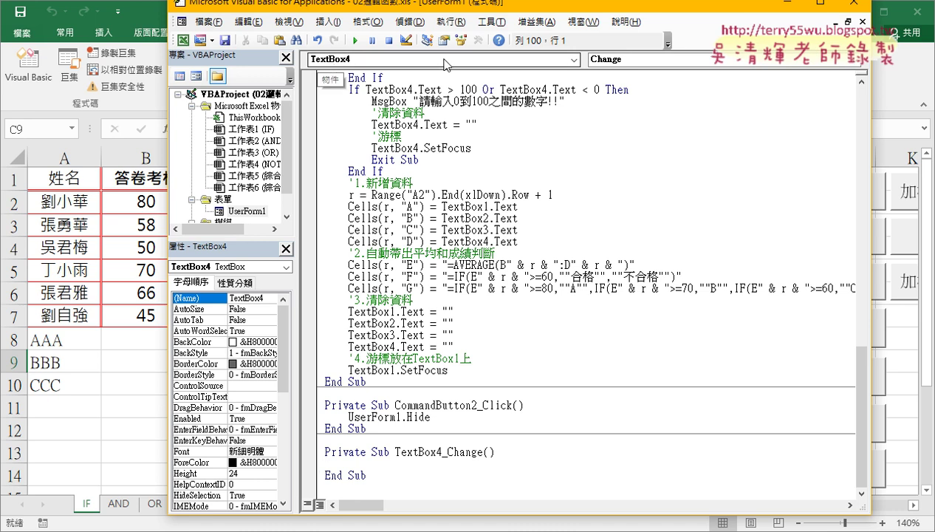
{"action": "left_click", "coordinate": [619, 62]}
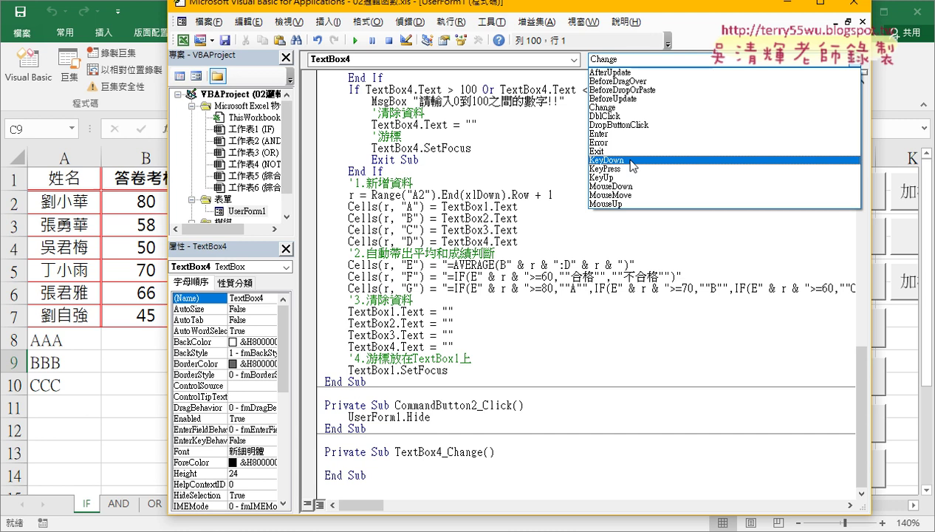
{"action": "left_click", "coordinate": [630, 160]}
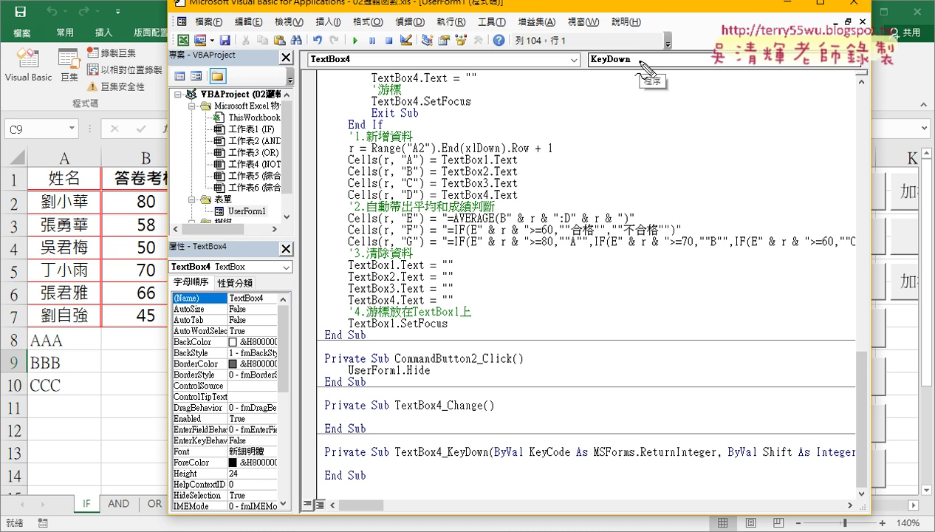
{"action": "left_click_drag", "start_coordinate": [299, 74], "coordinate": [359, 46]}
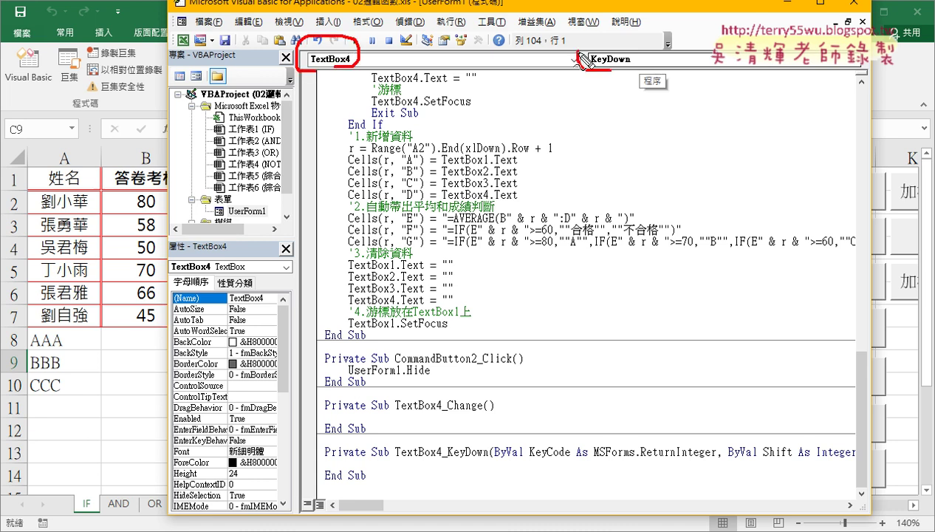
{"action": "left_click_drag", "start_coordinate": [601, 72], "coordinate": [613, 80]}
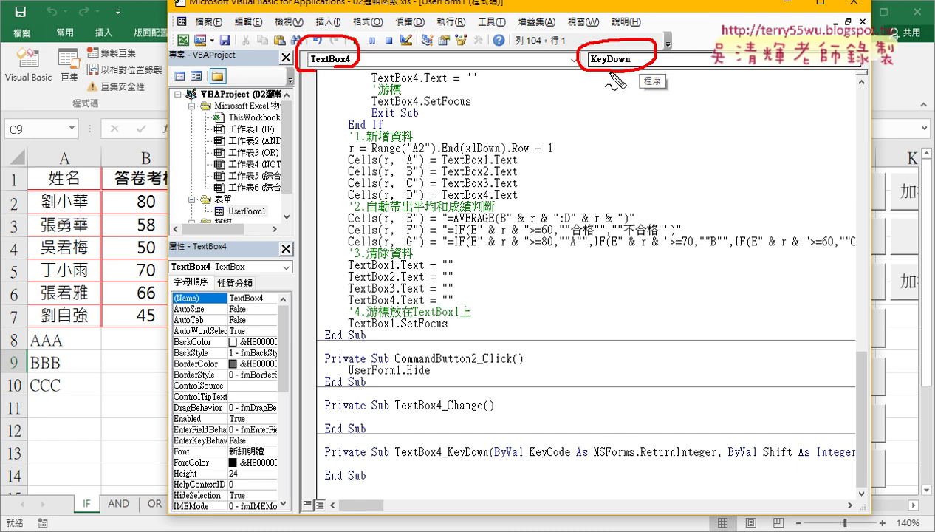
{"action": "mouse_move", "coordinate": [613, 74]}
{"action": "left_mouse_down"}
{"action": "mouse_move", "coordinate": [507, 427]}
{"action": "mouse_move", "coordinate": [479, 459]}
{"action": "left_mouse_up"}
{"action": "left_click_drag", "start_coordinate": [404, 459], "coordinate": [436, 459]}
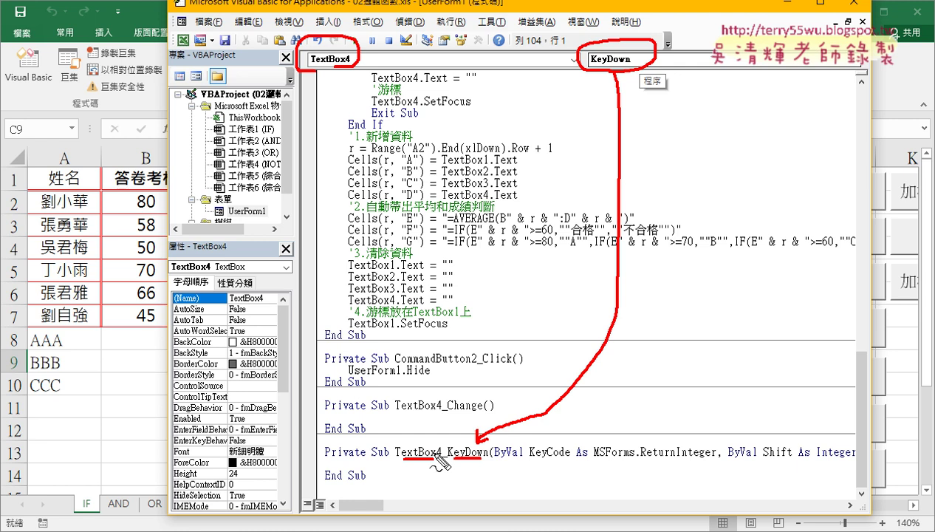
{"action": "left_click_drag", "start_coordinate": [373, 457], "coordinate": [386, 457]}
{"action": "left_click_drag", "start_coordinate": [468, 458], "coordinate": [481, 459]}
{"action": "left_click_drag", "start_coordinate": [531, 458], "coordinate": [569, 458]}
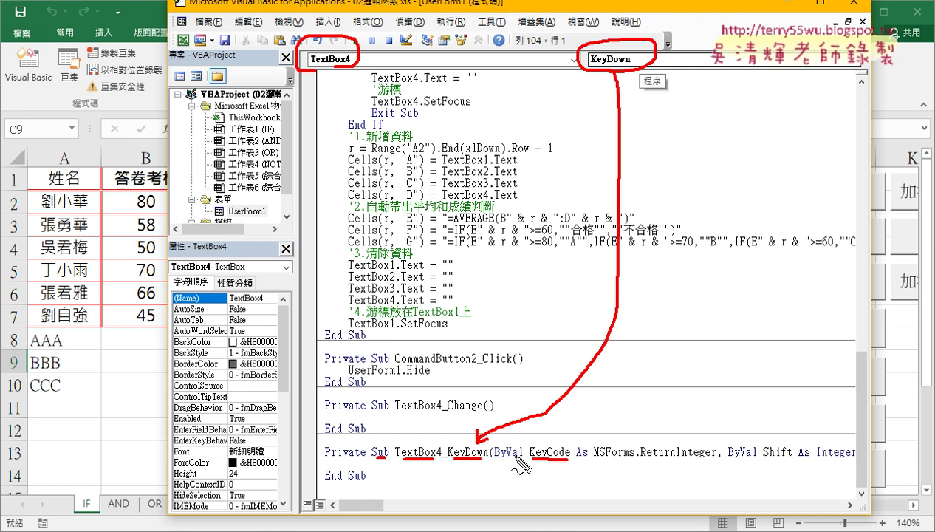
{"action": "left_click_drag", "start_coordinate": [548, 466], "coordinate": [565, 466]}
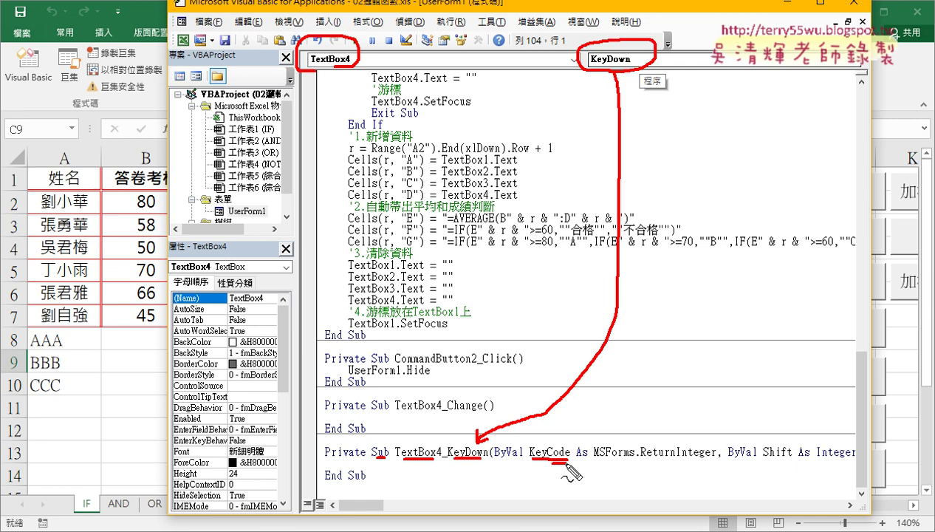
{"action": "key", "text": "Escape"}
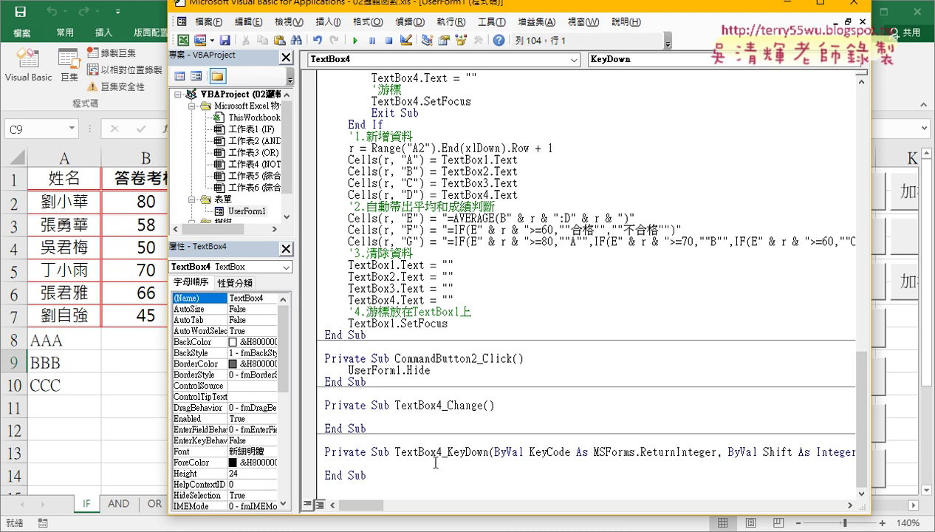
Start an If statement in TextBox4_KeyDown that tests KeyCode
{"action": "key", "text": "Tab"}
{"action": "type", "text": "ㄌ"}
{"action": "key", "text": "BackSpace"}
{"action": "type", "text": "if"}
{"action": "left_click", "coordinate": [468, 451]}
{"action": "left_click", "coordinate": [455, 329]}
{"action": "mouse_move", "coordinate": [529, 452]}
{"action": "left_mouse_down"}
{"action": "mouse_move", "coordinate": [570, 454]}
{"action": "mouse_move", "coordinate": [480, 466]}
{"action": "left_mouse_up"}
{"action": "left_click", "coordinate": [427, 463]}
Complete it as If KeyCode = 13 Then … End If with an indented blank line
{"action": "type", "text": "=13"}
{"action": "type", "text": "t"}
{"action": "type", "text": "hen"}
{"action": "key", "text": "Return"}
{"action": "key", "text": "Return"}
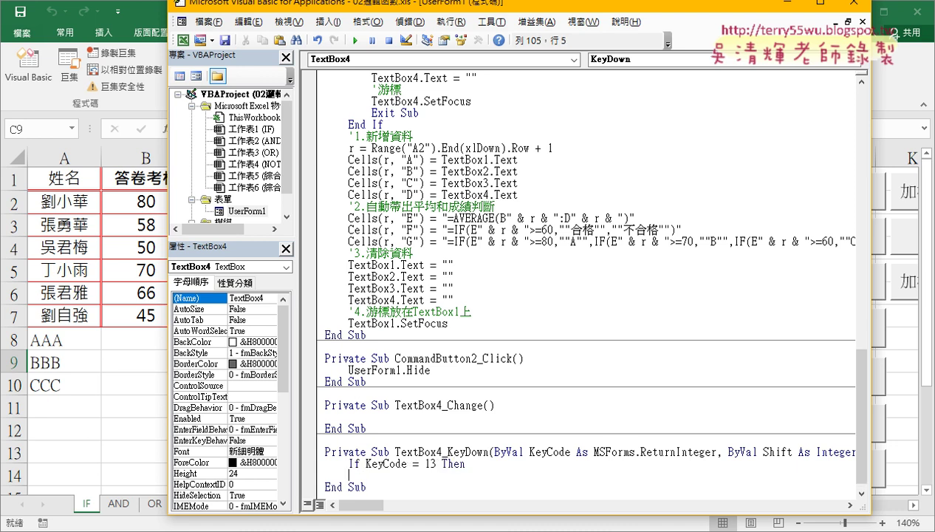
{"action": "type", "text": "end"}
{"action": "type", "text": " if"}
{"action": "key", "text": "Up"}
{"action": "key", "text": "Tab"}
Copy the procedure name CommandButton1_Click from the code above
{"action": "scroll", "coordinate": [473, 351], "scroll_direction": "up", "scroll_amount": 4}
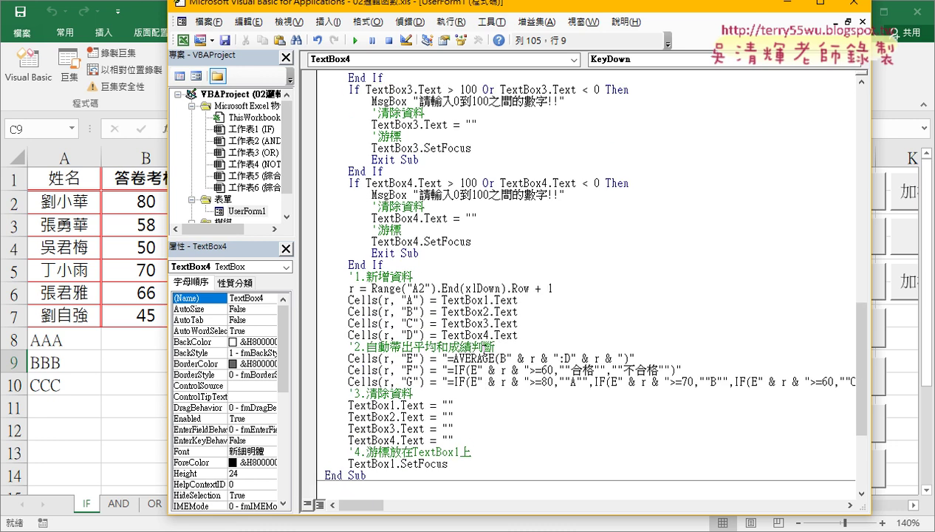
{"action": "scroll", "coordinate": [480, 347], "scroll_direction": "up", "scroll_amount": 9}
{"action": "scroll", "coordinate": [479, 348], "scroll_direction": "up", "scroll_amount": 10}
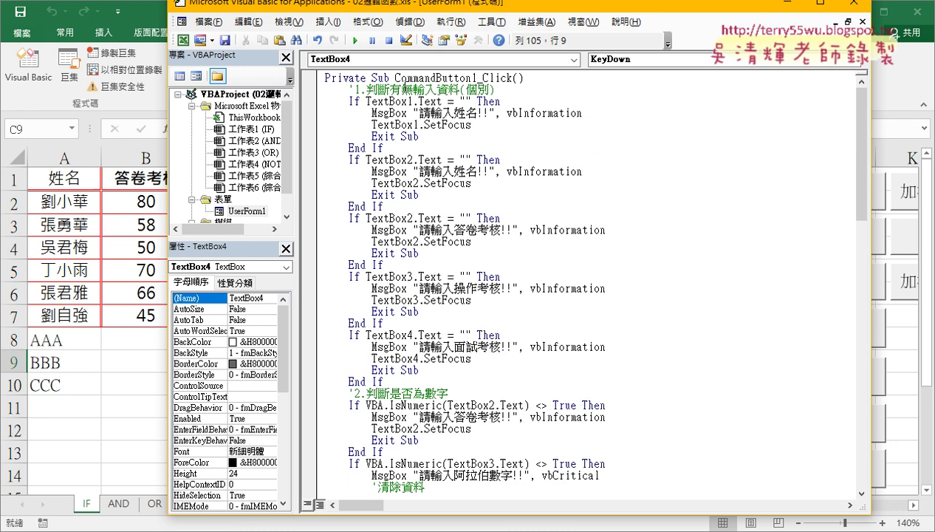
{"action": "left_click_drag", "start_coordinate": [395, 77], "coordinate": [512, 77]}
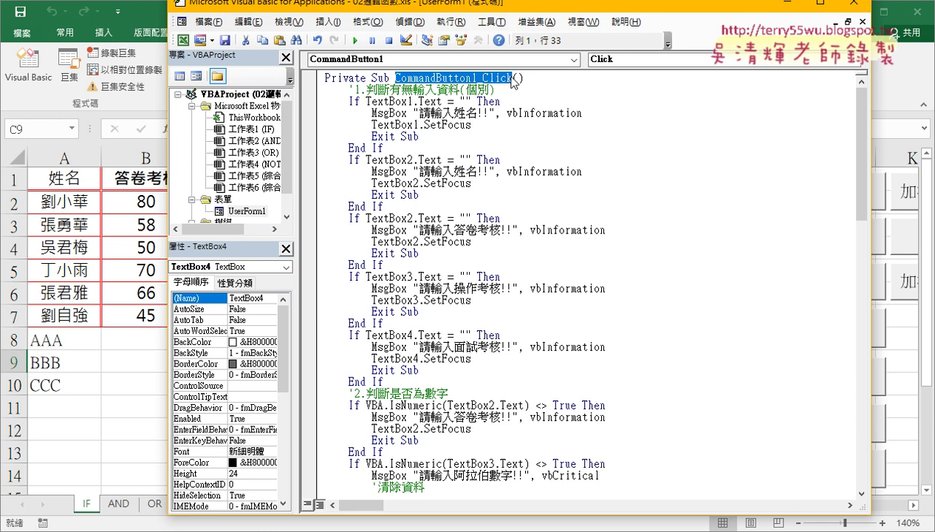
{"action": "right_click", "coordinate": [485, 79]}
{"action": "left_click", "coordinate": [511, 103]}
Add Call CommandButton1_Click inside the If block and set a breakpoint on the If line
{"action": "scroll", "coordinate": [490, 234], "scroll_direction": "down", "scroll_amount": 8}
{"action": "scroll", "coordinate": [487, 235], "scroll_direction": "down", "scroll_amount": 7}
{"action": "scroll", "coordinate": [488, 235], "scroll_direction": "down", "scroll_amount": 5}
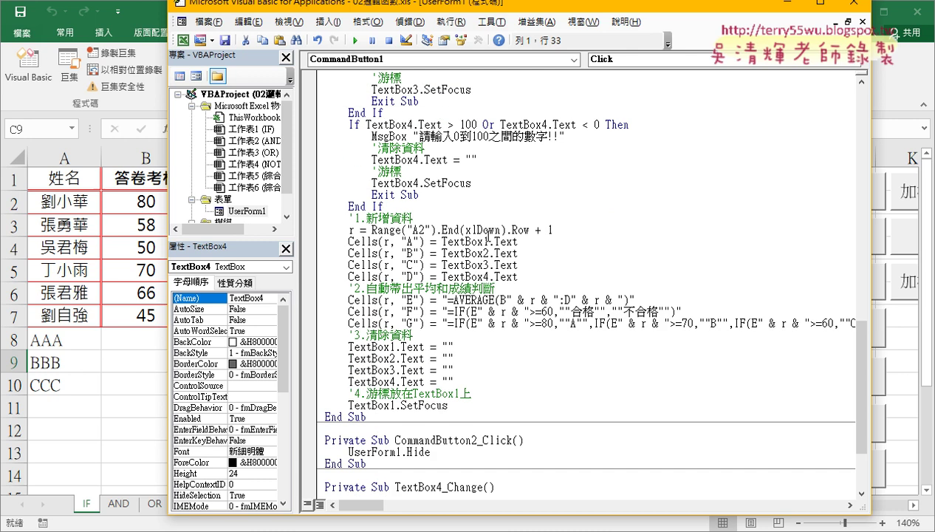
{"action": "scroll", "coordinate": [487, 235], "scroll_direction": "down", "scroll_amount": 3}
{"action": "left_click", "coordinate": [438, 452]}
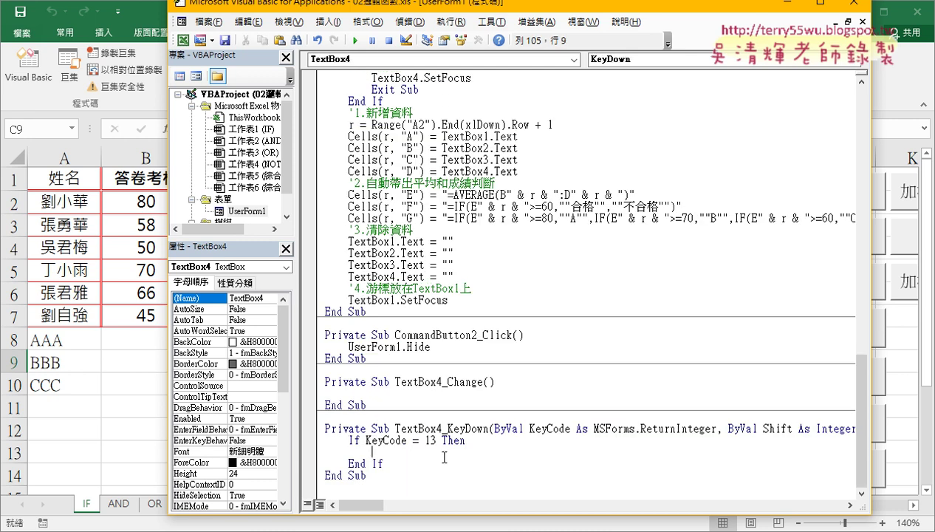
{"action": "type", "text": "call "}
{"action": "type", "text": "CommandButton1_Click"}
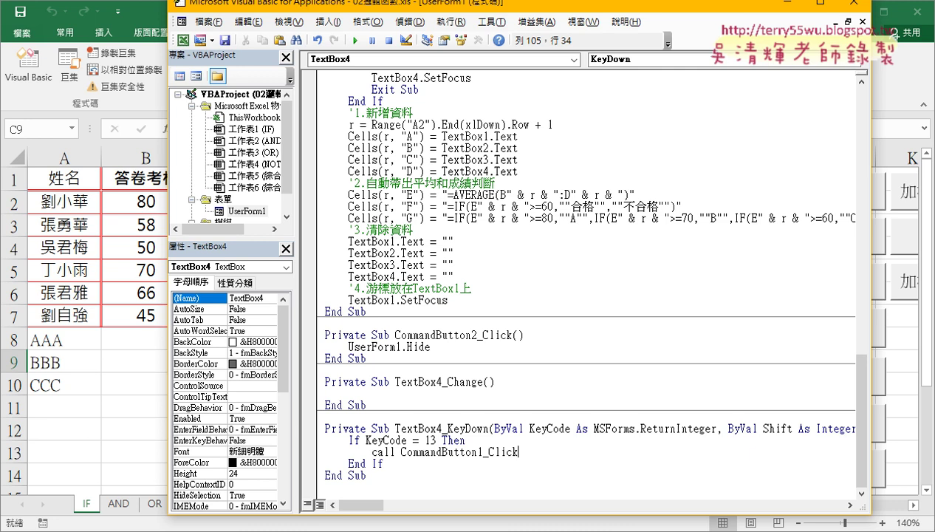
{"action": "left_click", "coordinate": [490, 434]}
{"action": "left_click", "coordinate": [401, 452]}
{"action": "left_click_drag", "start_coordinate": [401, 452], "coordinate": [528, 454]}
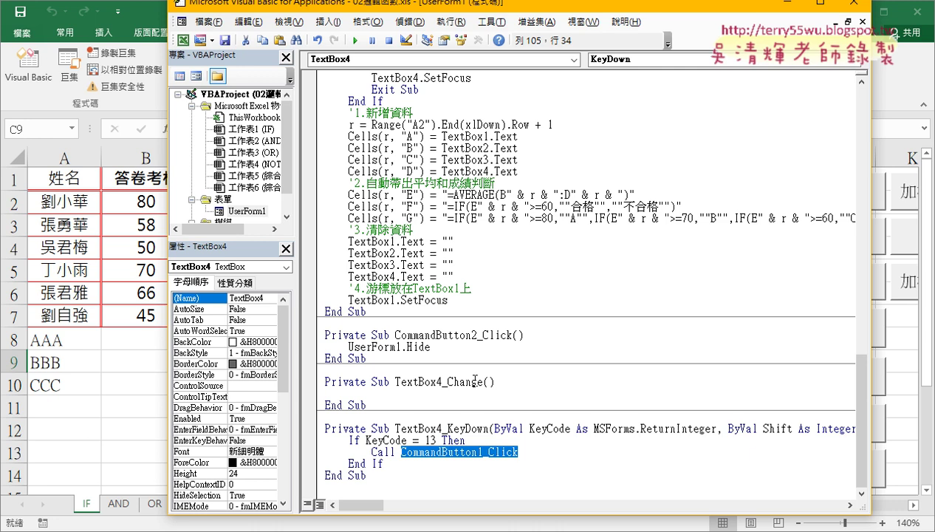
{"action": "left_click", "coordinate": [308, 441]}
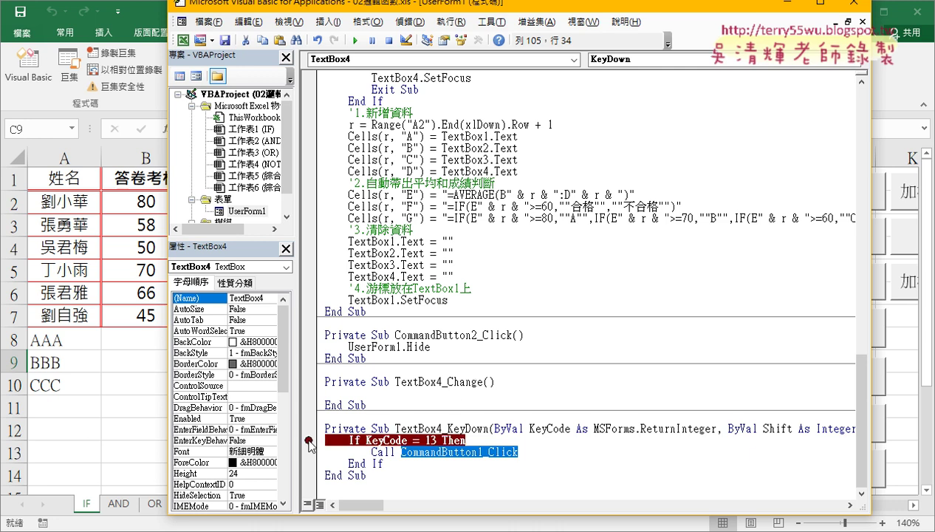
Run the form and enter DDD with scores 85 and 85, advancing with Enter
{"action": "left_click", "coordinate": [355, 40]}
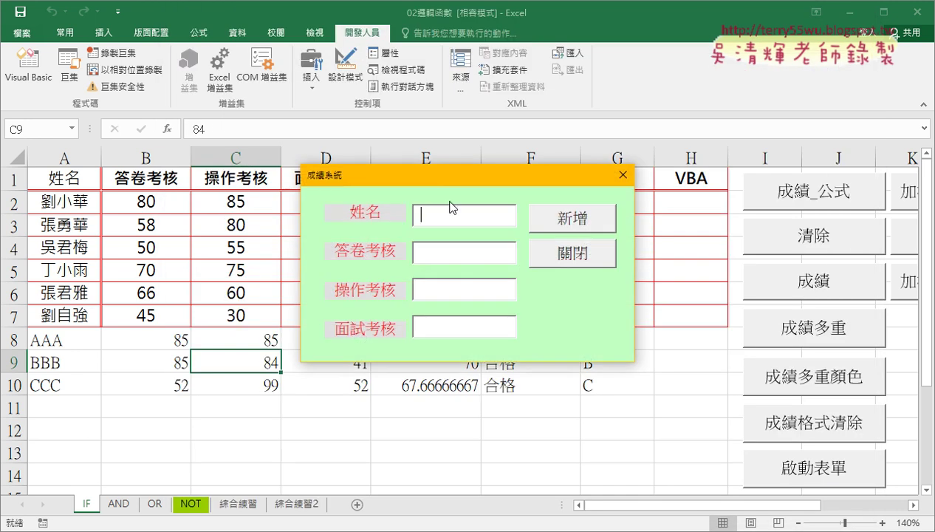
{"action": "type", "text": "DDD"}
{"action": "key", "text": "Return"}
{"action": "type", "text": "85"}
{"action": "key", "text": "Return"}
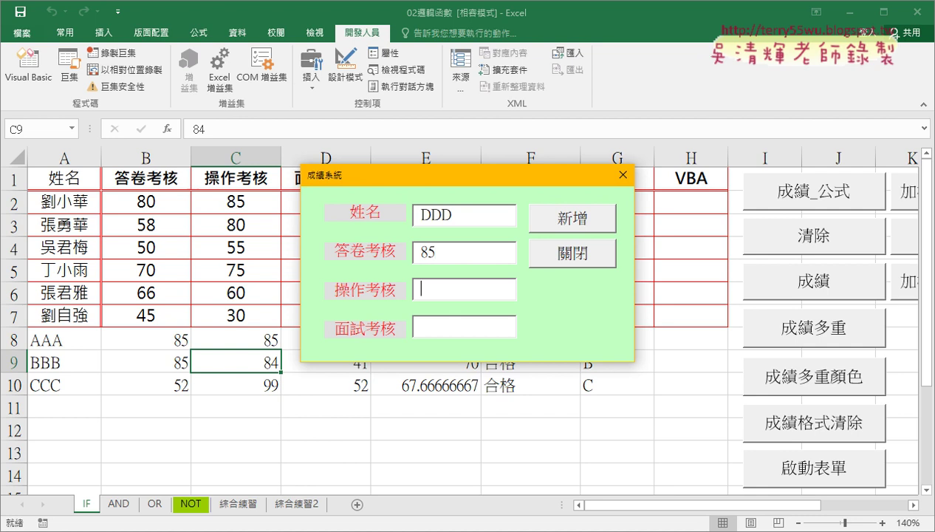
{"action": "type", "text": "85"}
{"action": "key", "text": "Return"}
{"action": "key", "text": "Return"}
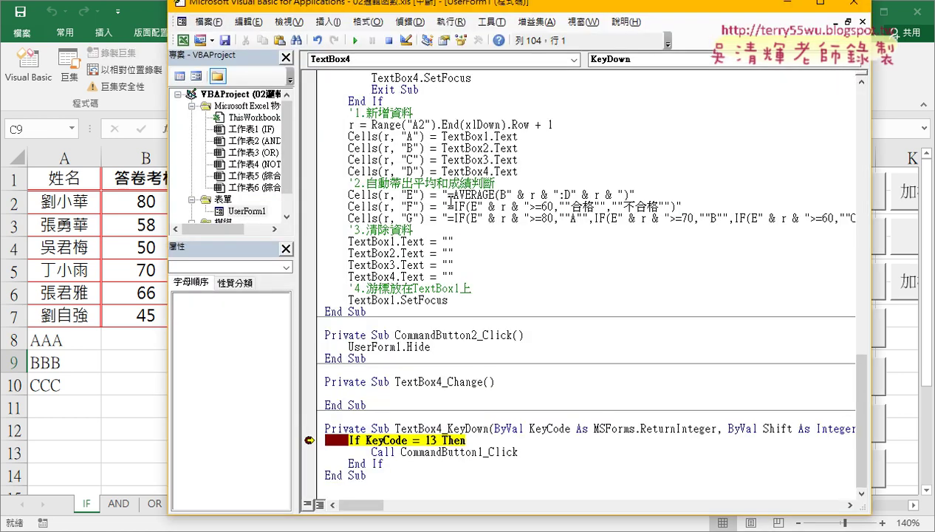
Continue past the KeyDown breakpoint, stepping with F8, to submit DDD's score 90 as row 11
{"action": "mouse_move", "coordinate": [385, 443]}
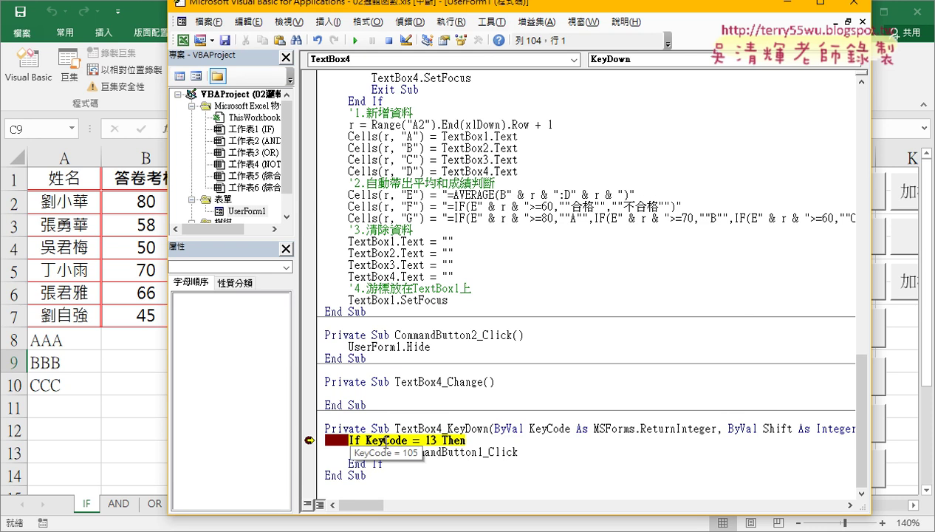
{"action": "left_click", "coordinate": [355, 41]}
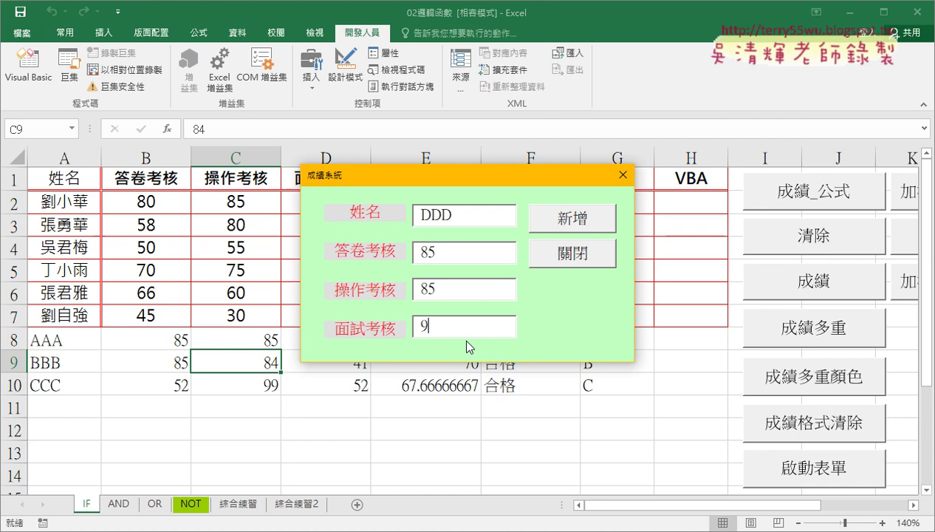
{"action": "key", "text": "Return"}
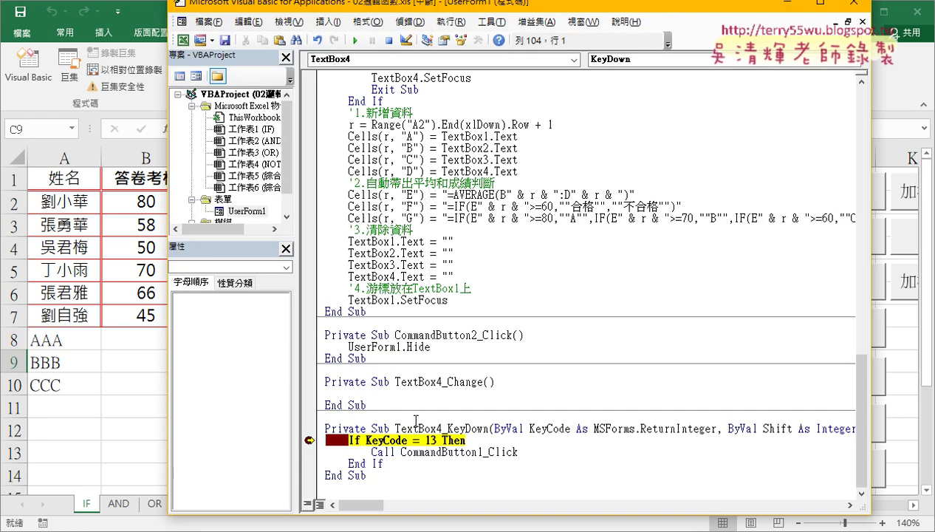
{"action": "mouse_move", "coordinate": [381, 440]}
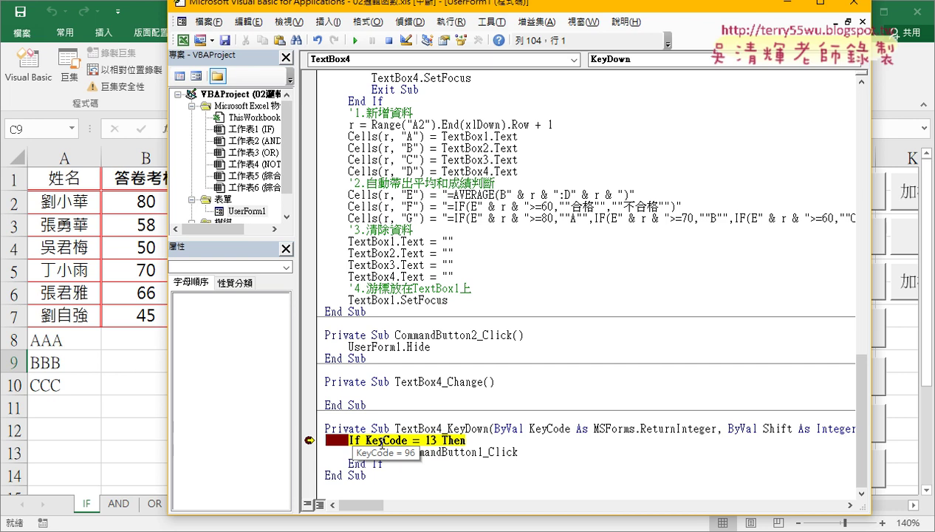
{"action": "left_click", "coordinate": [355, 46]}
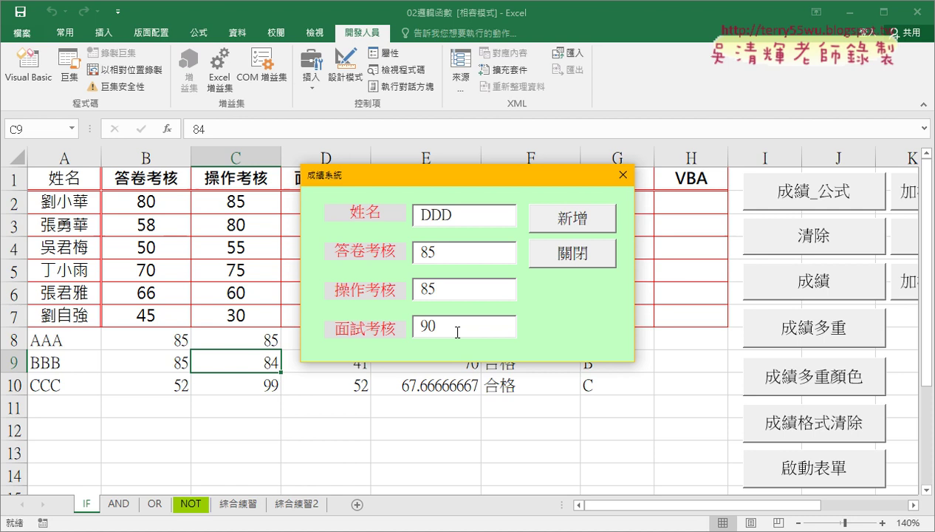
{"action": "key", "text": "Return"}
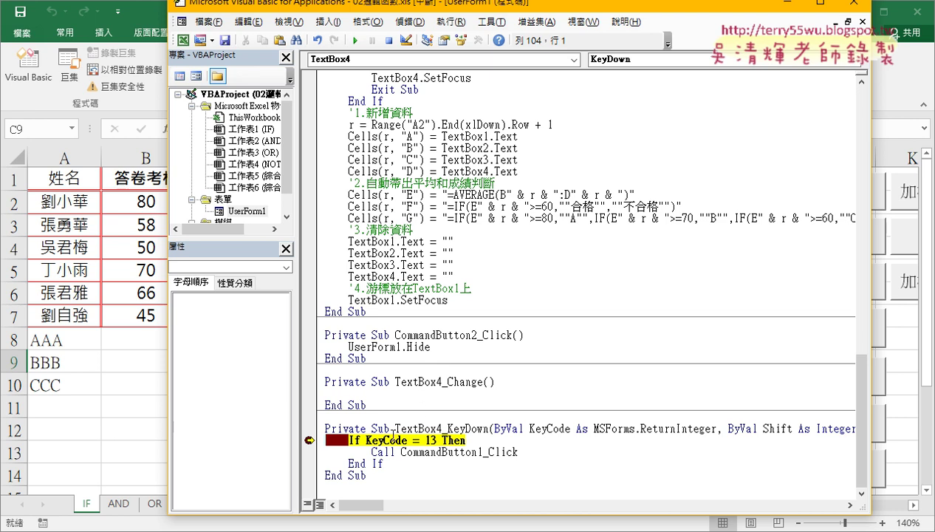
{"action": "mouse_move", "coordinate": [389, 440]}
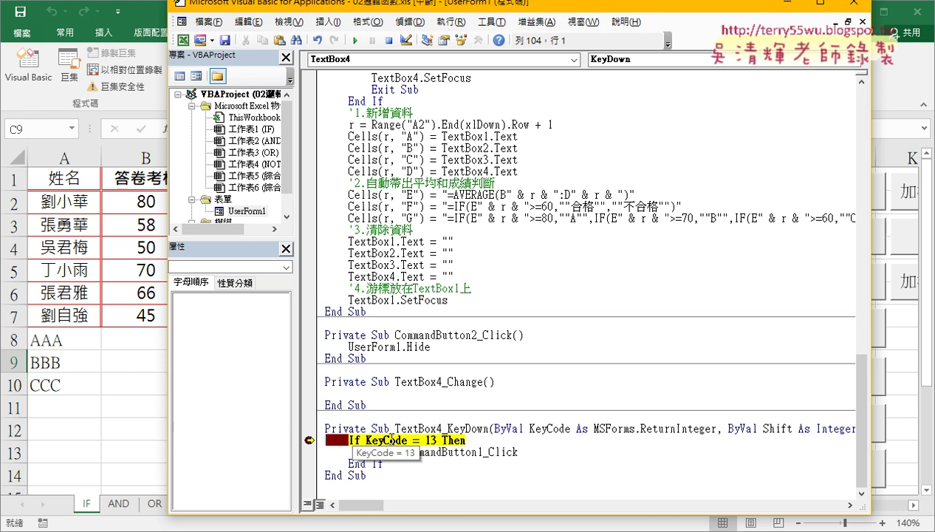
{"action": "key", "text": "F8"}
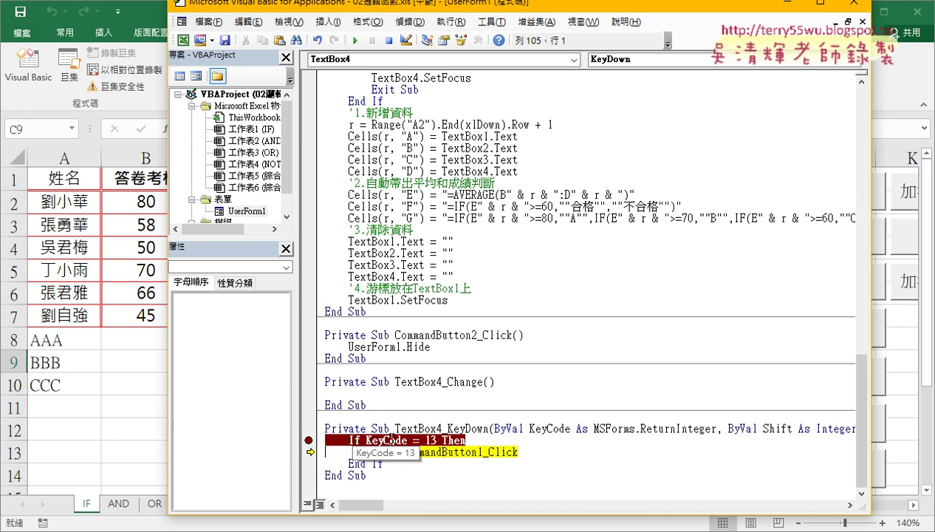
{"action": "key", "text": "F8"}
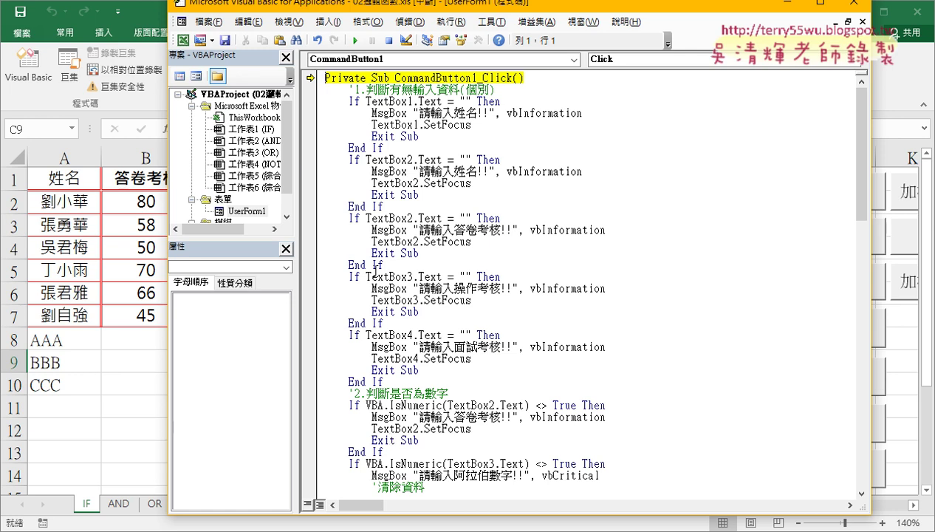
{"action": "left_click", "coordinate": [356, 40]}
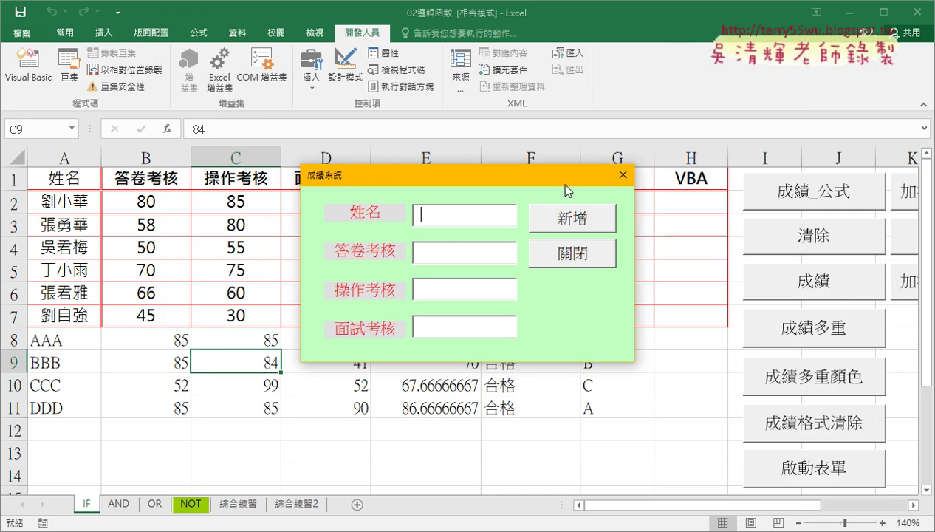
Close the form and remove the breakpoint from the If KeyCode = 13 line
{"action": "left_click", "coordinate": [622, 174]}
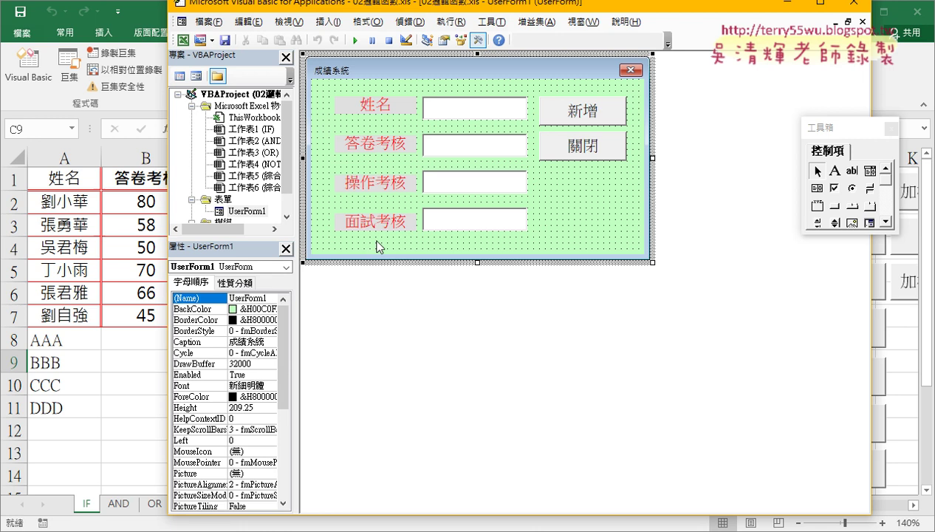
{"action": "double_click", "coordinate": [476, 220]}
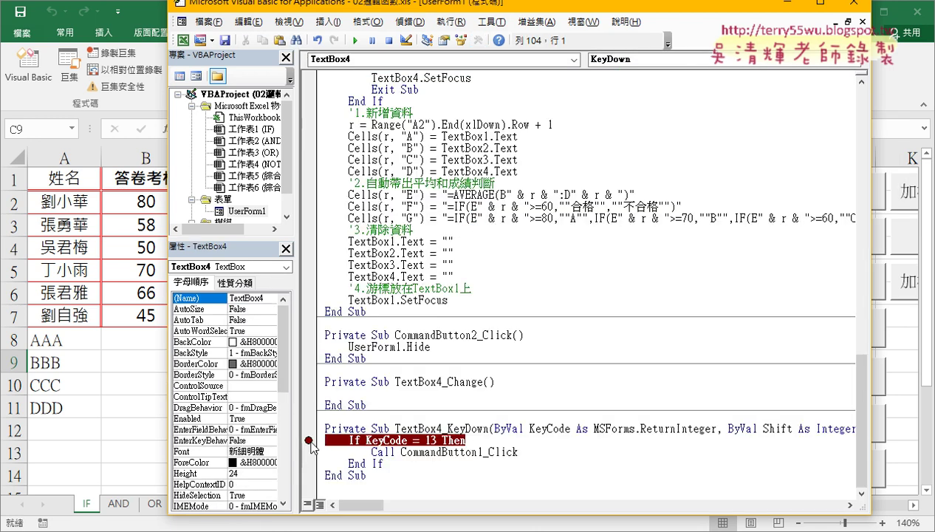
{"action": "left_click", "coordinate": [309, 441]}
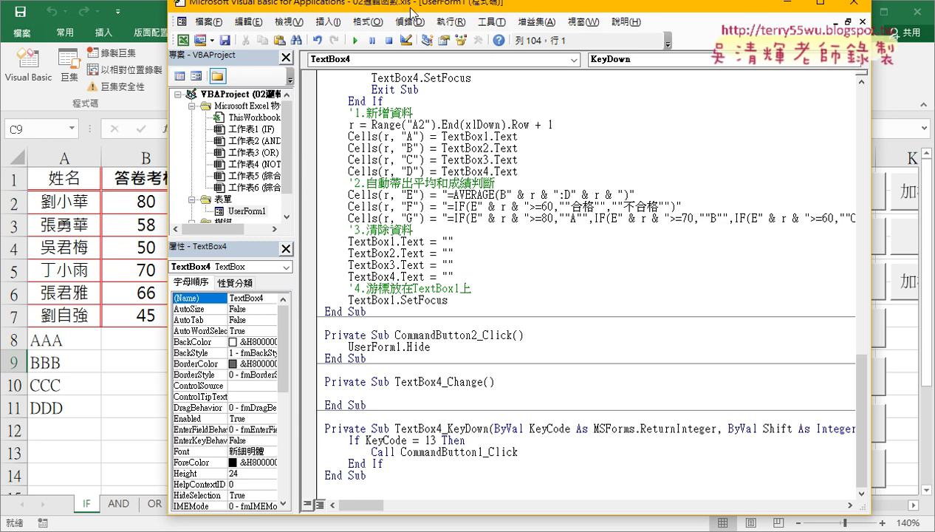
Run the form and enter EEE with 85, 96, 52, submitting with Enter as row 12
{"action": "left_click", "coordinate": [355, 40]}
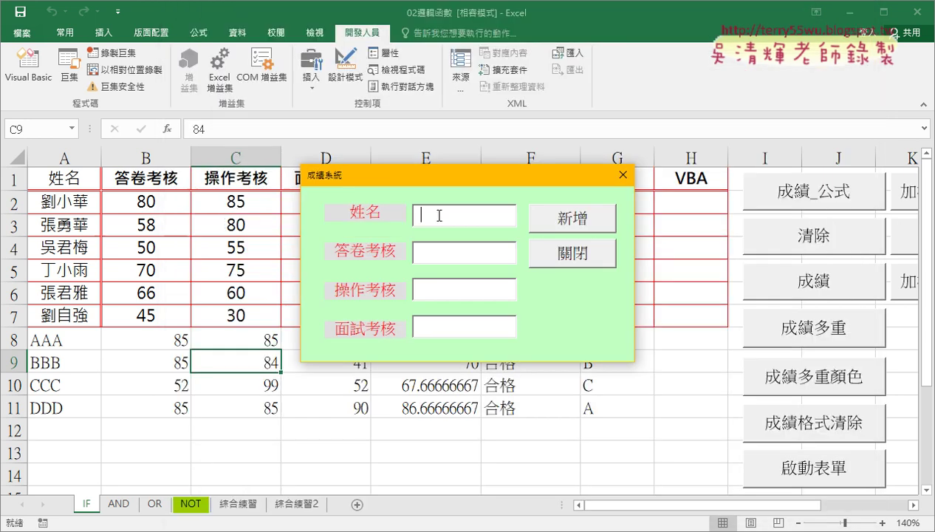
{"action": "type", "text": "EEE"}
{"action": "key", "text": "Return"}
{"action": "type", "text": "85"}
{"action": "key", "text": "Return"}
{"action": "type", "text": "96"}
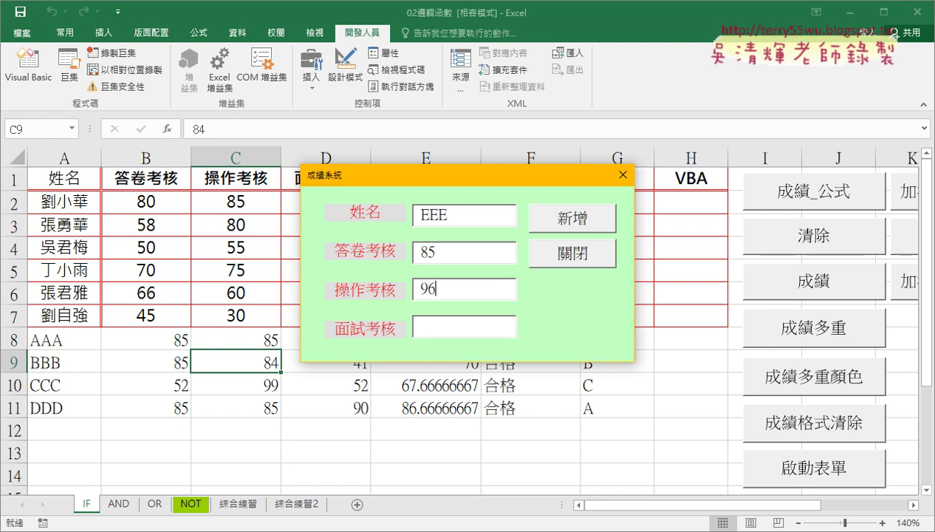
{"action": "key", "text": "Return"}
{"action": "type", "text": "52"}
{"action": "key", "text": "Return"}
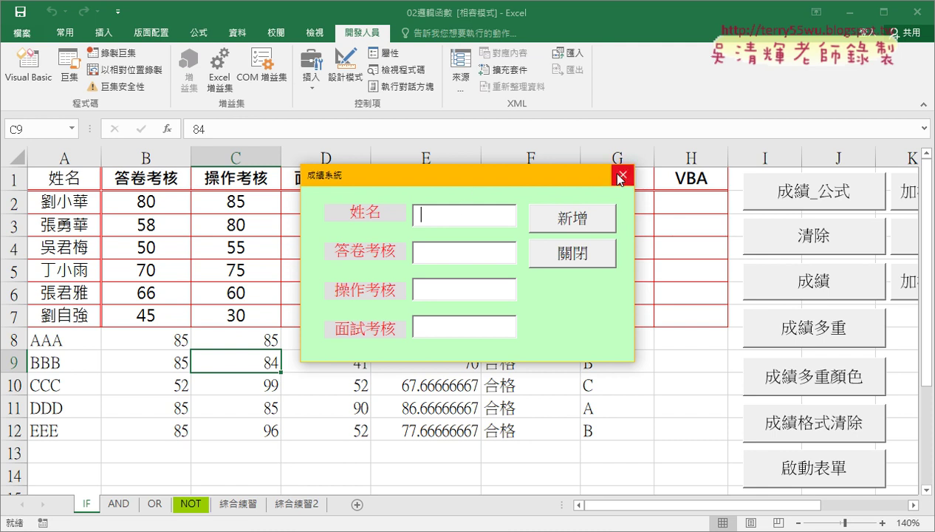
Start a new record FFF with scores 85 and 85
{"action": "left_click", "coordinate": [449, 328]}
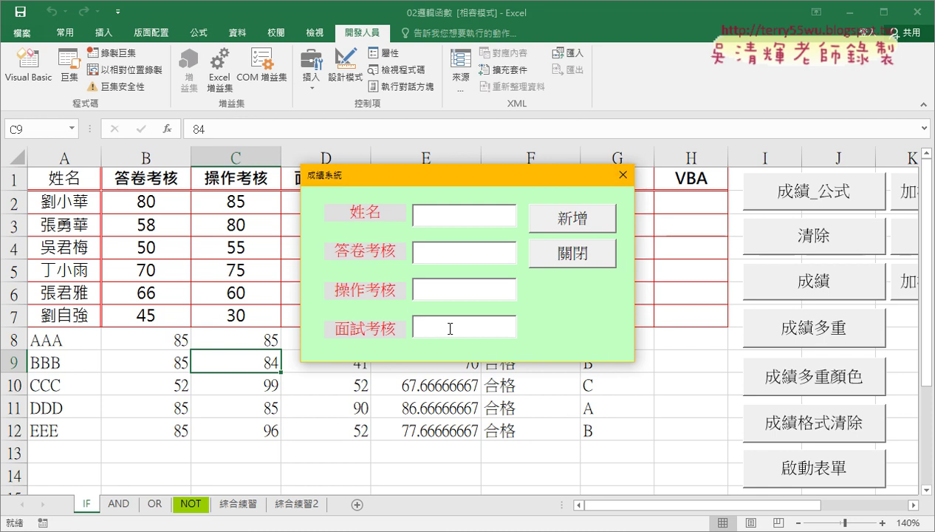
{"action": "left_click", "coordinate": [447, 214]}
{"action": "type", "text": "FFF"}
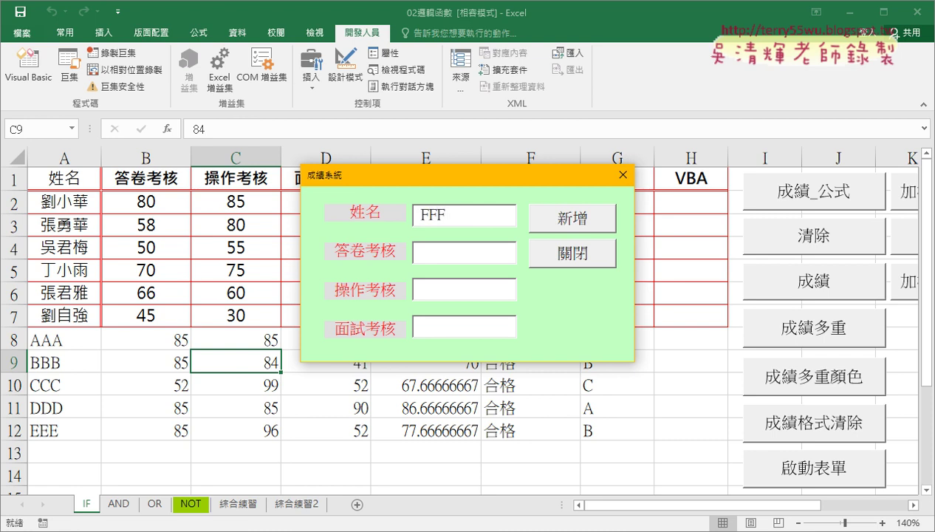
{"action": "key", "text": "Tab"}
{"action": "type", "text": "85"}
{"action": "key", "text": "Tab"}
{"action": "type", "text": "85"}
{"action": "key", "text": "Tab"}
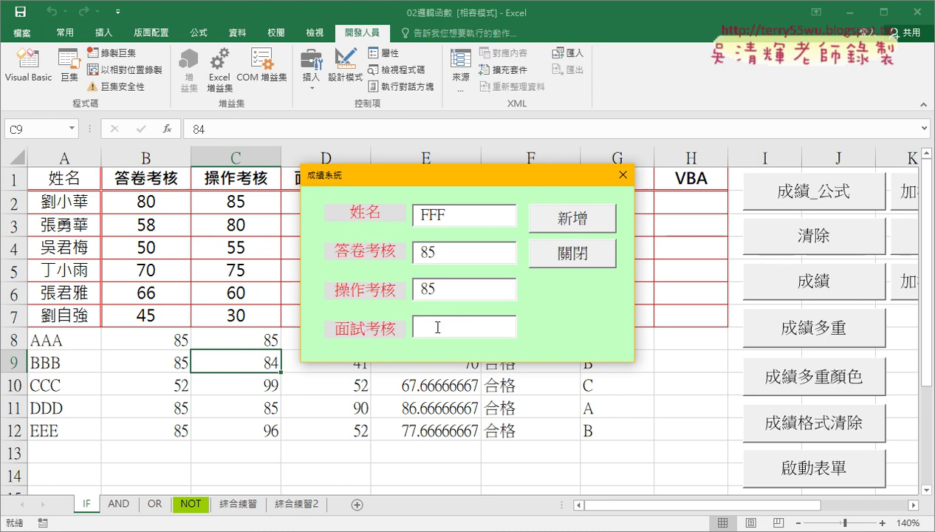
After the missing-score warning, enter 84, submit FFF as row 13, and close the form
{"action": "key", "text": "Return"}
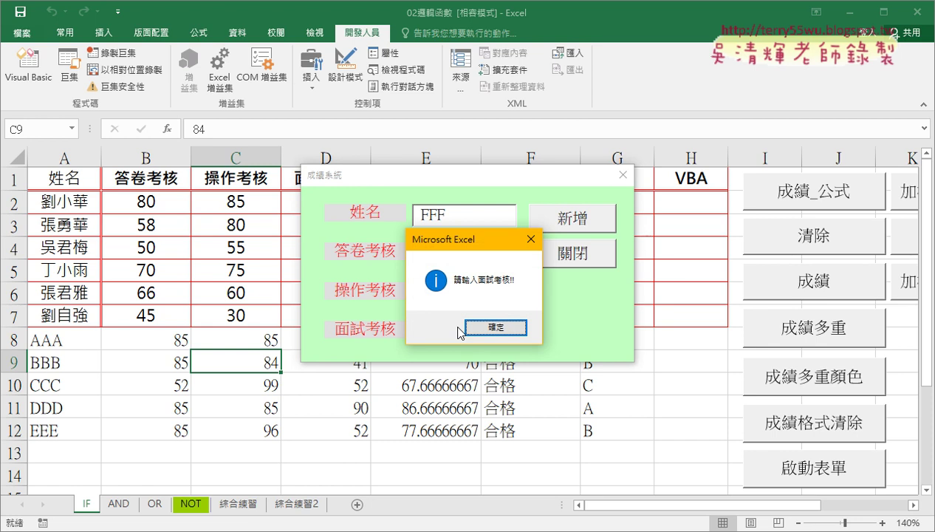
{"action": "left_click", "coordinate": [495, 327]}
{"action": "left_click", "coordinate": [495, 329]}
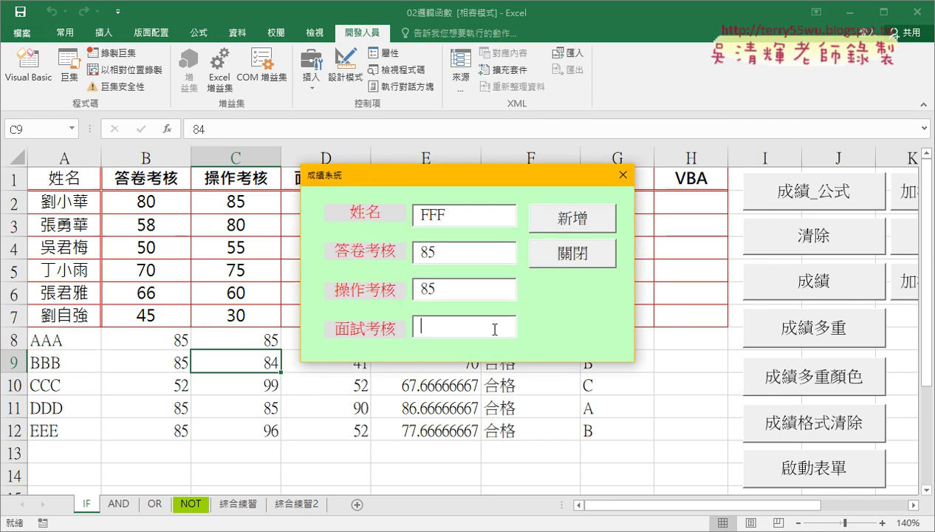
{"action": "type", "text": "84"}
{"action": "key", "text": "Return"}
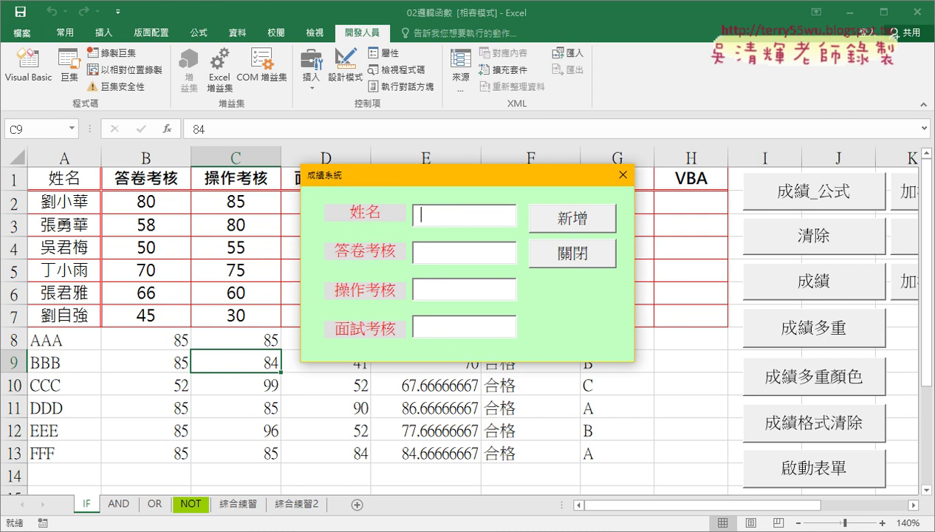
{"action": "left_click", "coordinate": [622, 174]}
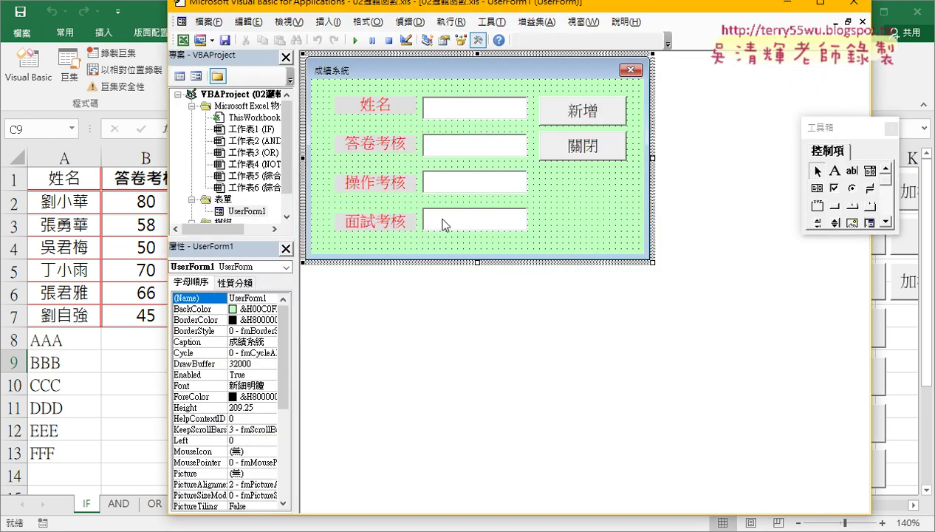
Open the 面試考核 TextBox4 KeyDown code and highlight the KeyCode = 13 condition calling CommandButton1_Click
{"action": "left_click", "coordinate": [444, 223]}
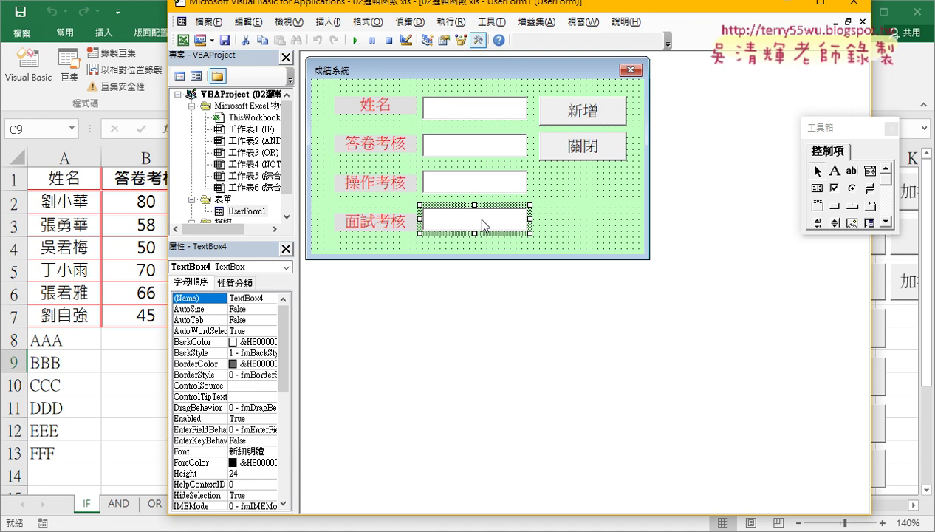
{"action": "double_click", "coordinate": [481, 225]}
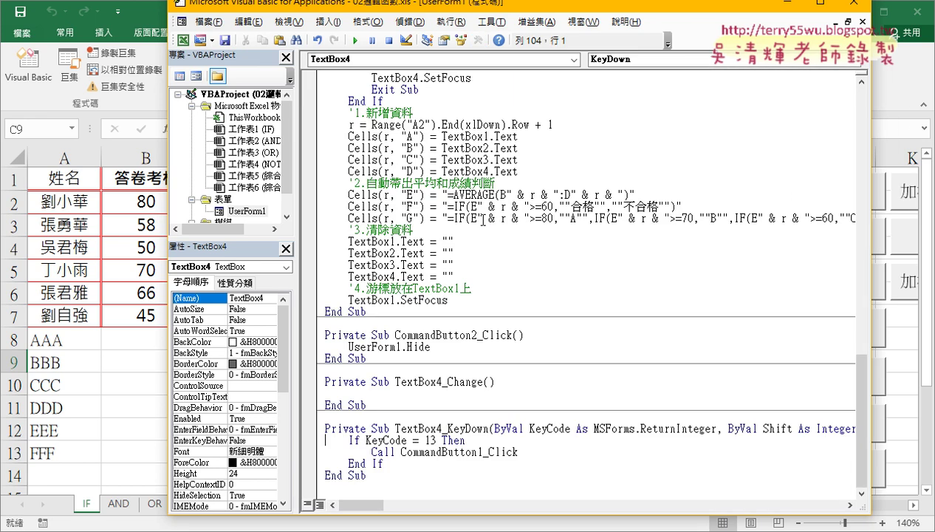
{"action": "left_click", "coordinate": [611, 69]}
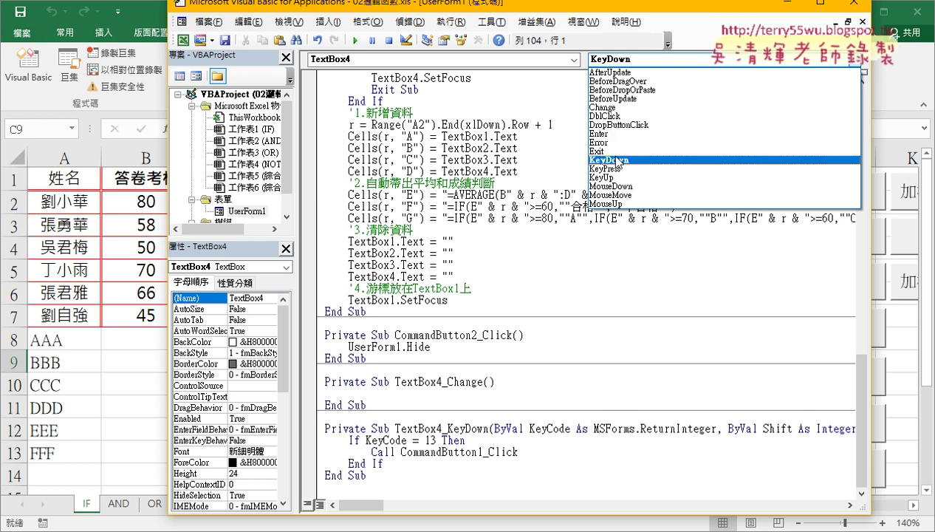
{"action": "left_click", "coordinate": [612, 159]}
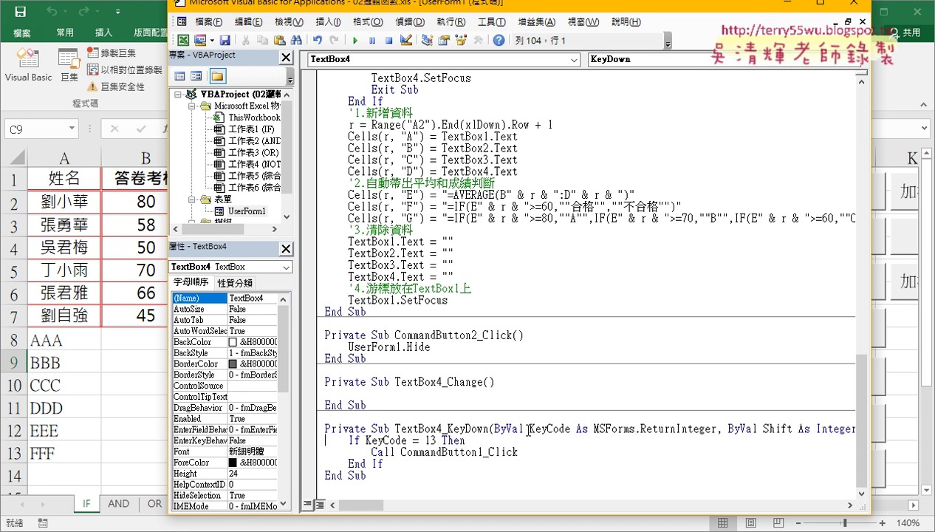
{"action": "left_click_drag", "start_coordinate": [529, 428], "coordinate": [570, 428]}
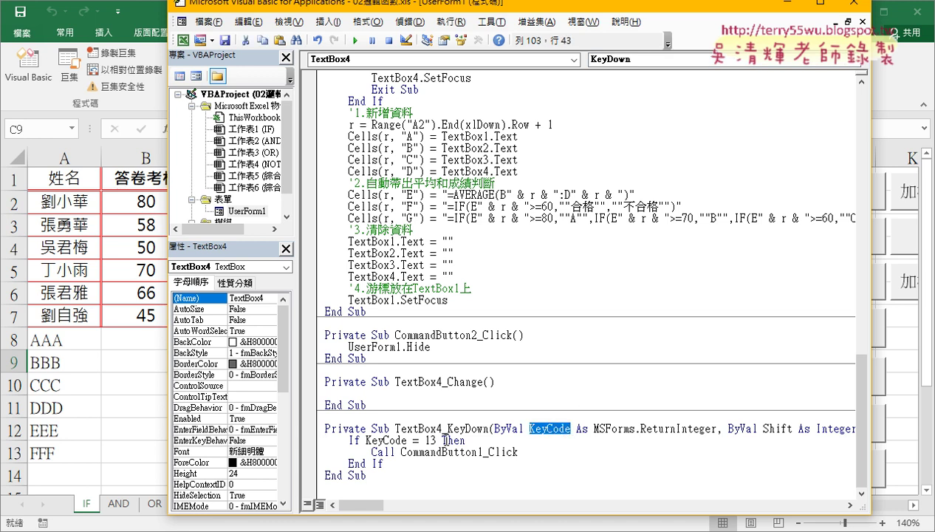
{"action": "mouse_move", "coordinate": [437, 440]}
{"action": "left_mouse_down"}
{"action": "mouse_move", "coordinate": [368, 440]}
{"action": "mouse_move", "coordinate": [523, 454]}
{"action": "left_mouse_up"}
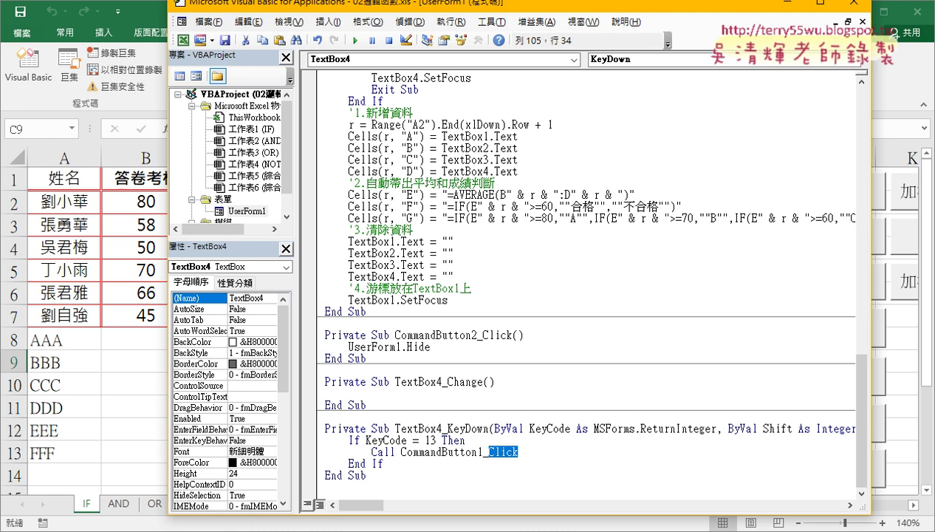
Switch to the Google Docs notes and highlight the If KeyCode = 13 … End If lines
{"action": "key", "text": "alt+Tab"}
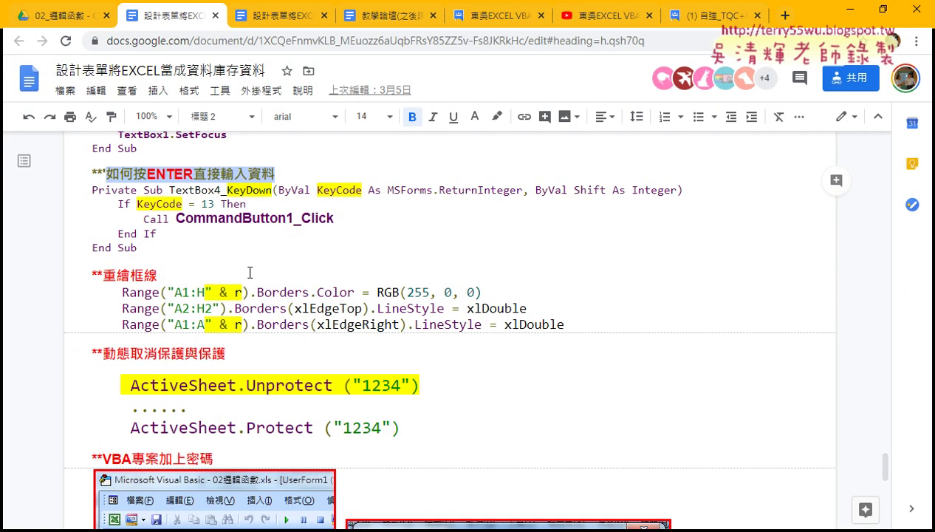
{"action": "left_click", "coordinate": [226, 218]}
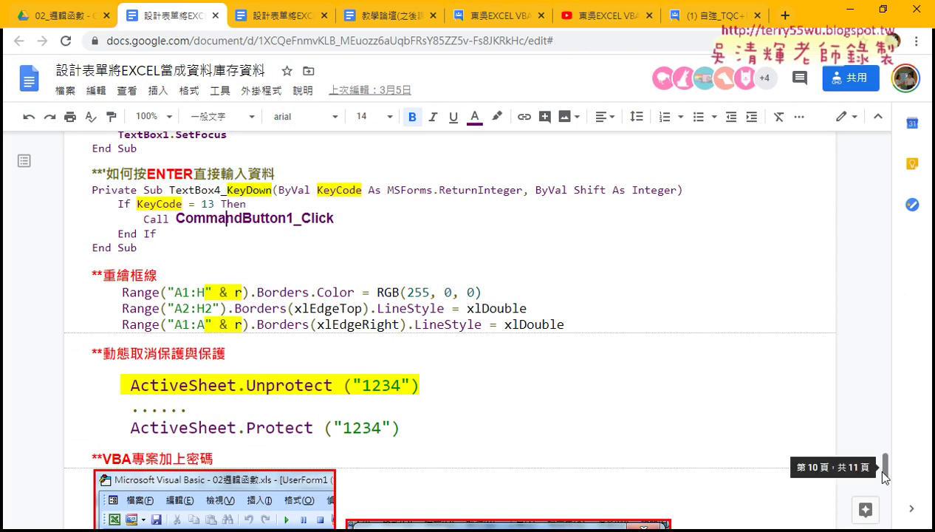
{"action": "left_click_drag", "start_coordinate": [117, 203], "coordinate": [155, 231]}
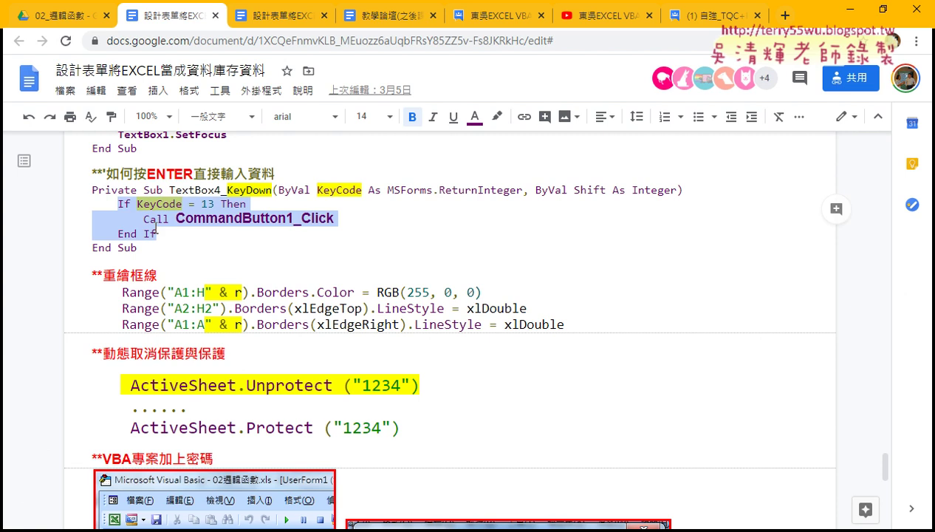